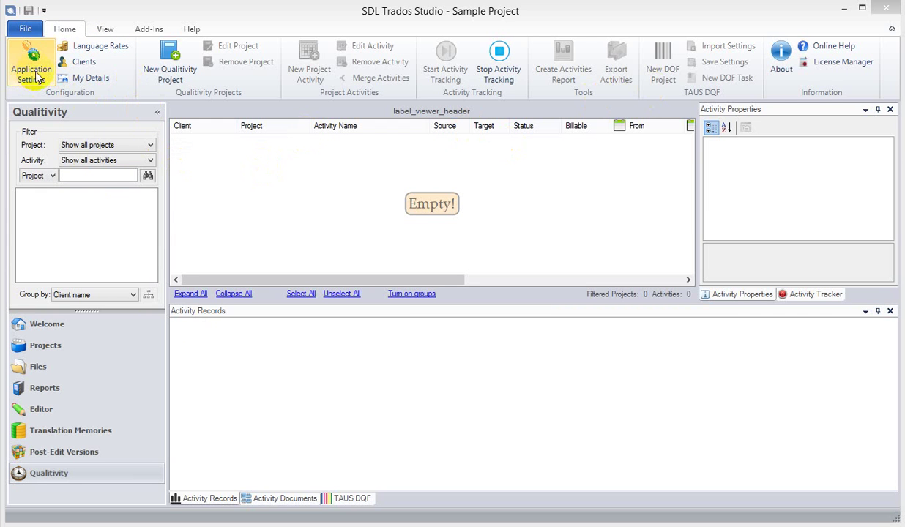
Open the Qualitivity settings and review the Language Rates and Quality Metrics groups
click(82, 63)
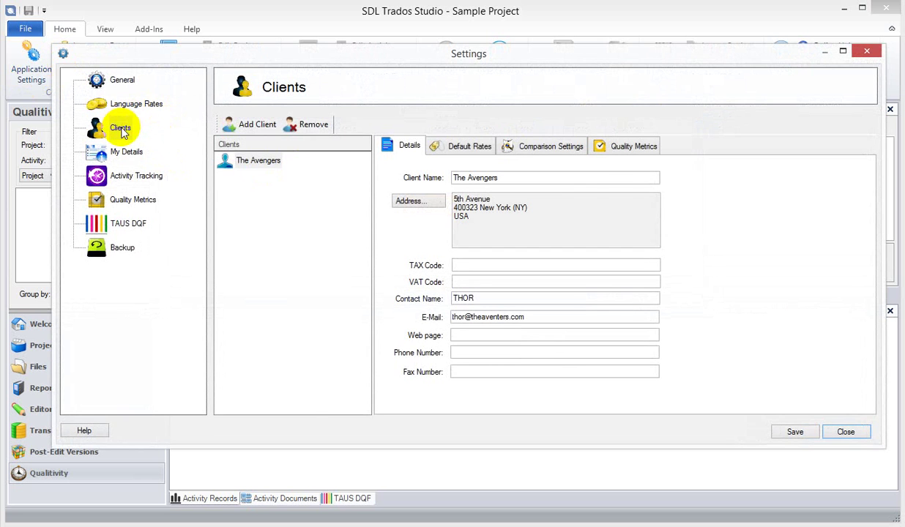
click(130, 111)
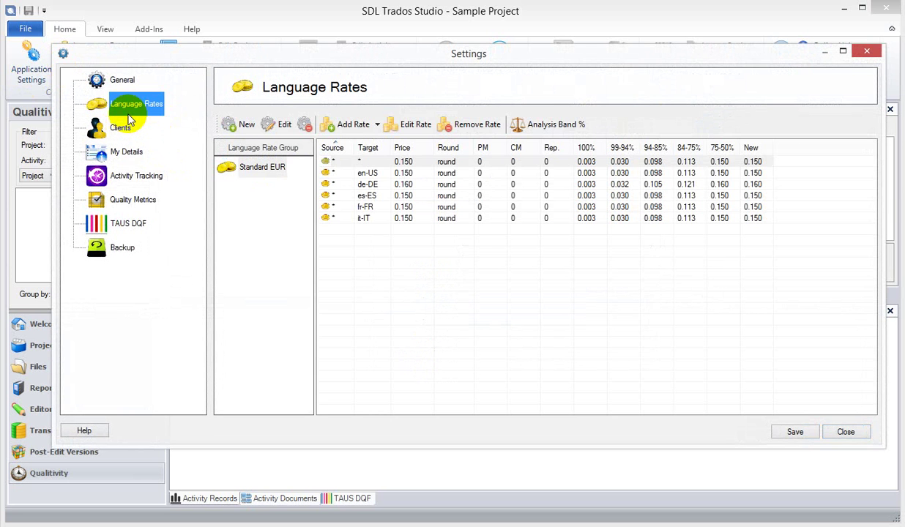
click(137, 205)
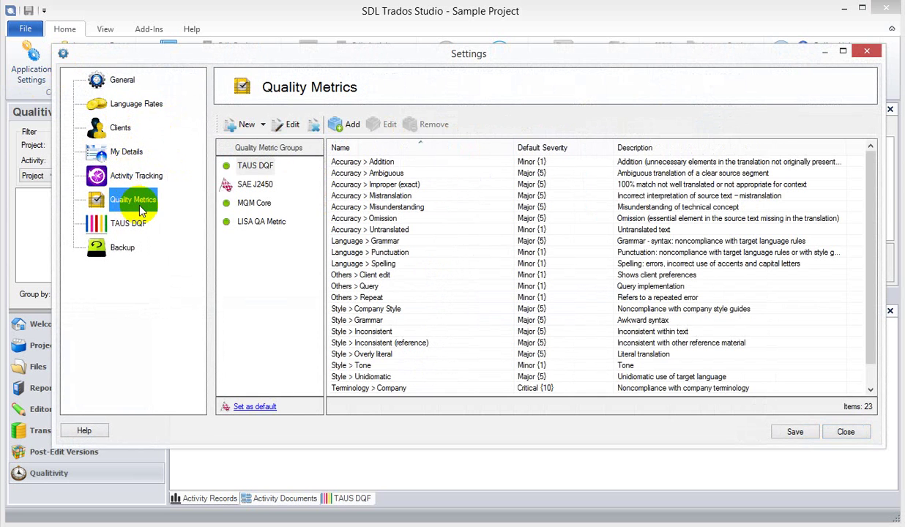
Give The Avengers the Standard EUR default language rate (60.00 hourly) and save the settings
click(117, 128)
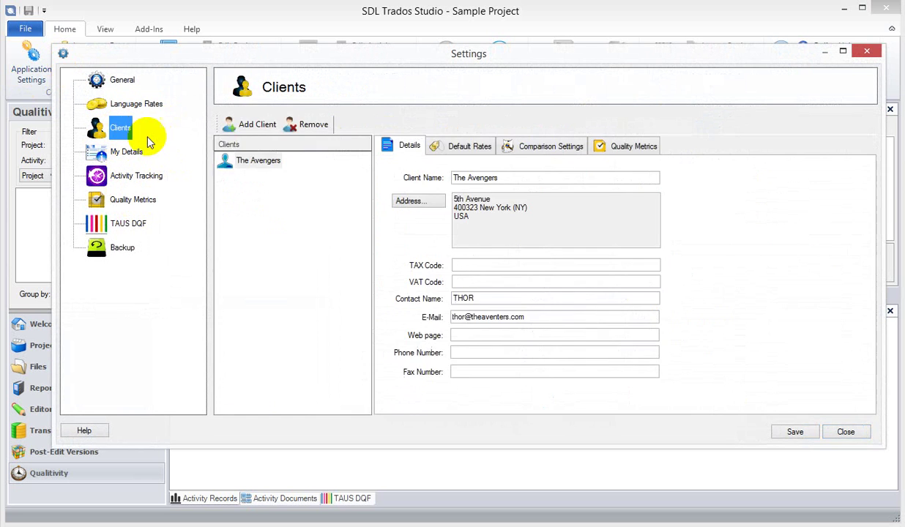
click(461, 148)
click(505, 248)
click(519, 269)
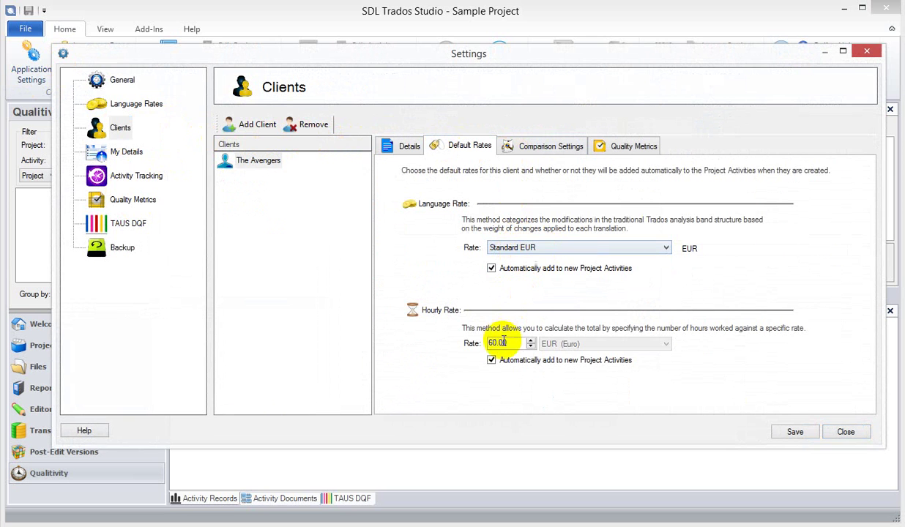
drag(507, 343, 489, 343)
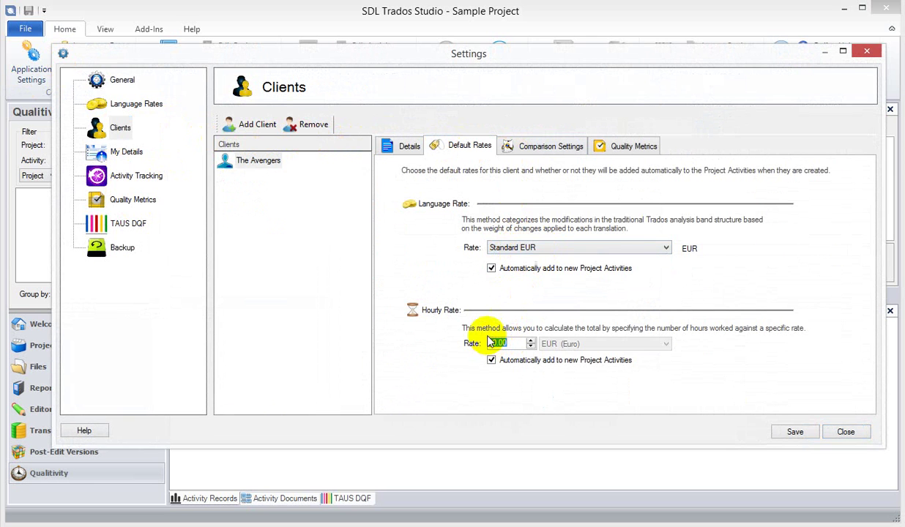
click(532, 147)
click(597, 147)
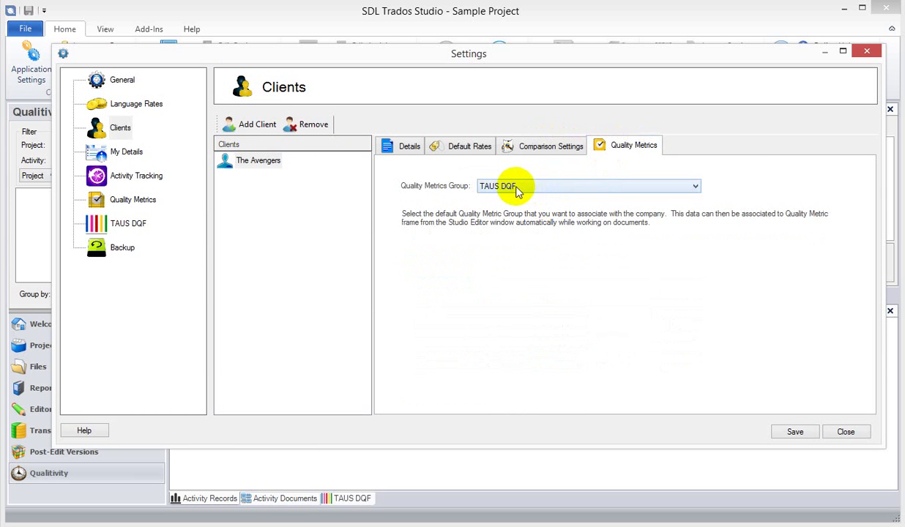
click(463, 146)
click(405, 146)
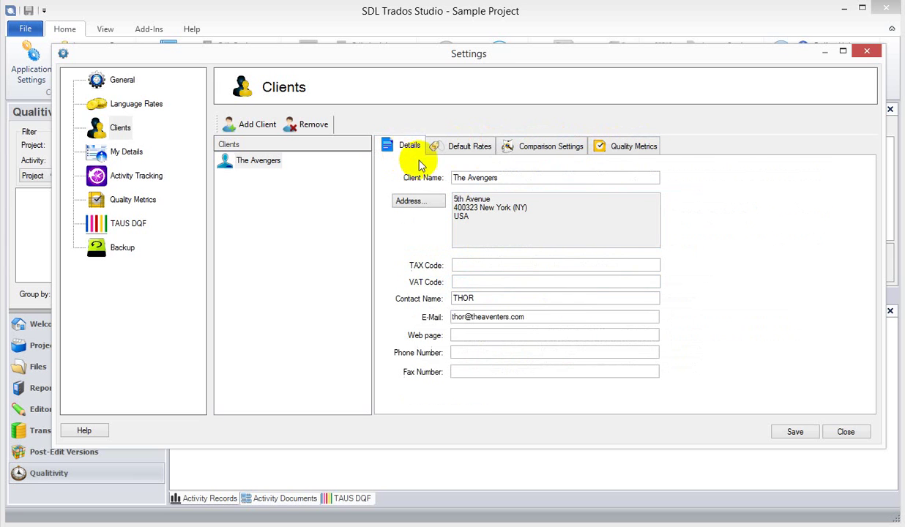
click(795, 431)
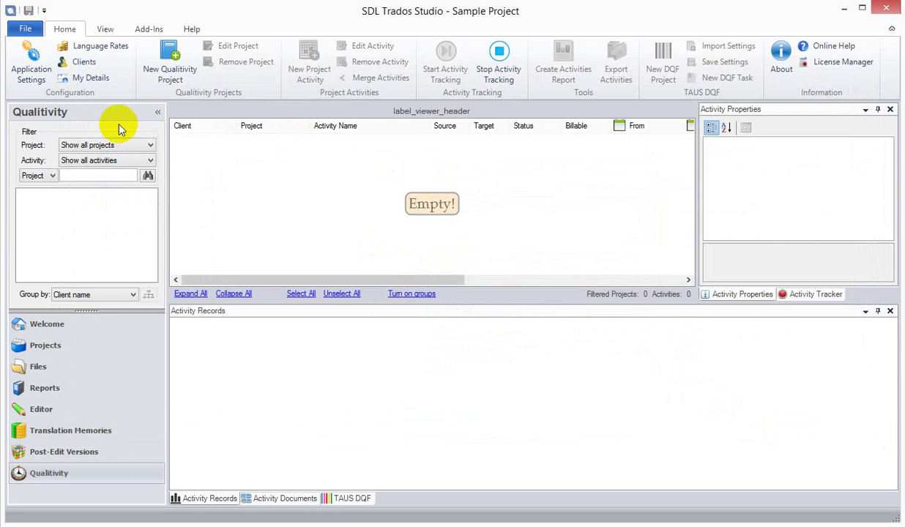
Start and cancel a new Qualitivity project, checking the Studio projects list before returning
click(189, 67)
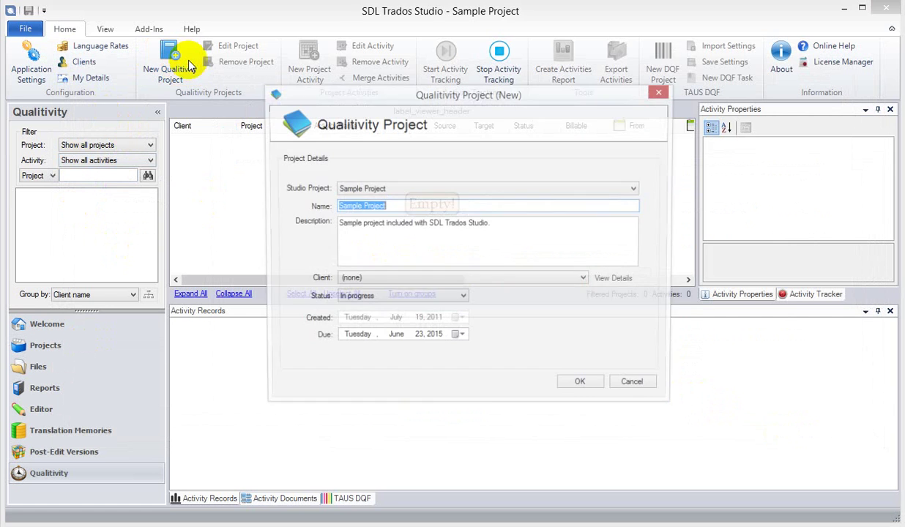
click(410, 189)
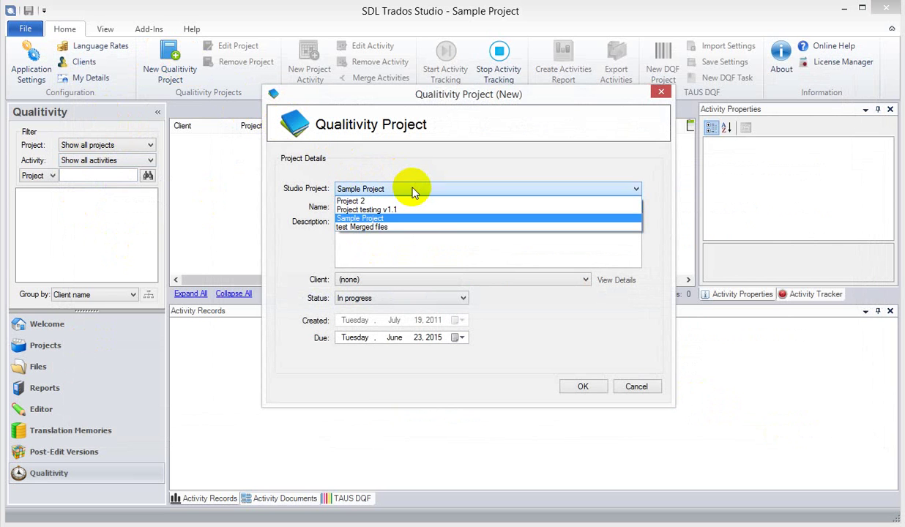
click(412, 190)
click(413, 190)
click(411, 189)
click(661, 91)
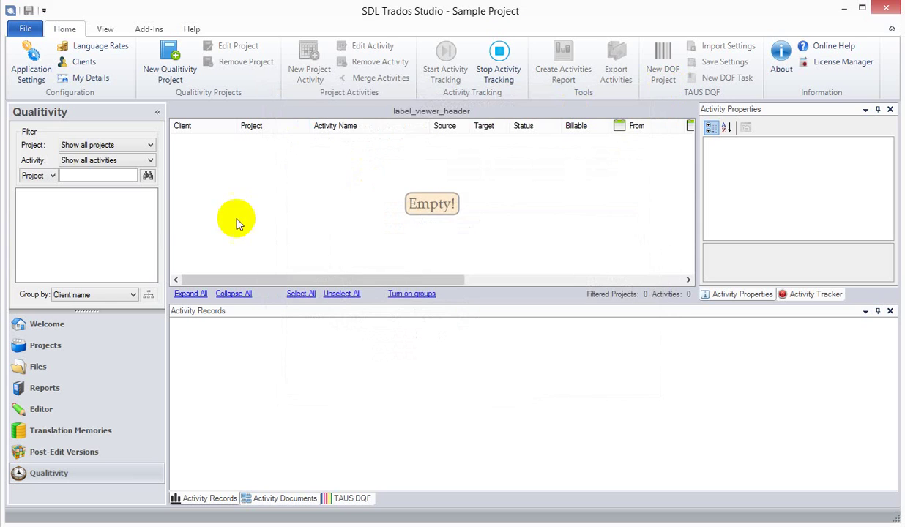
click(109, 353)
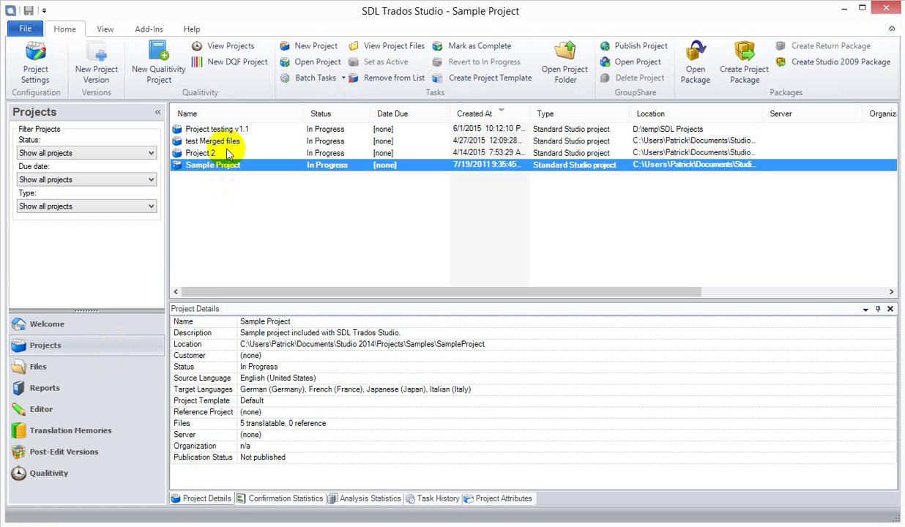
shift+click(227, 130)
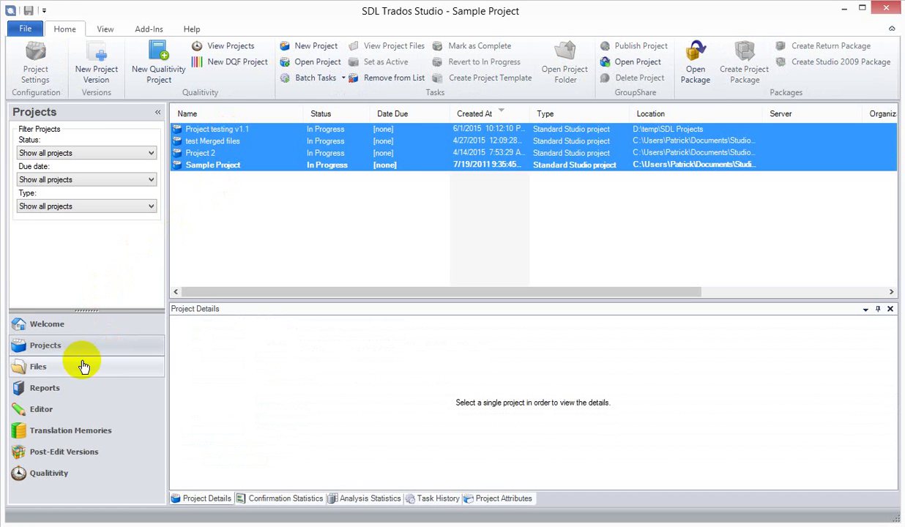
click(61, 475)
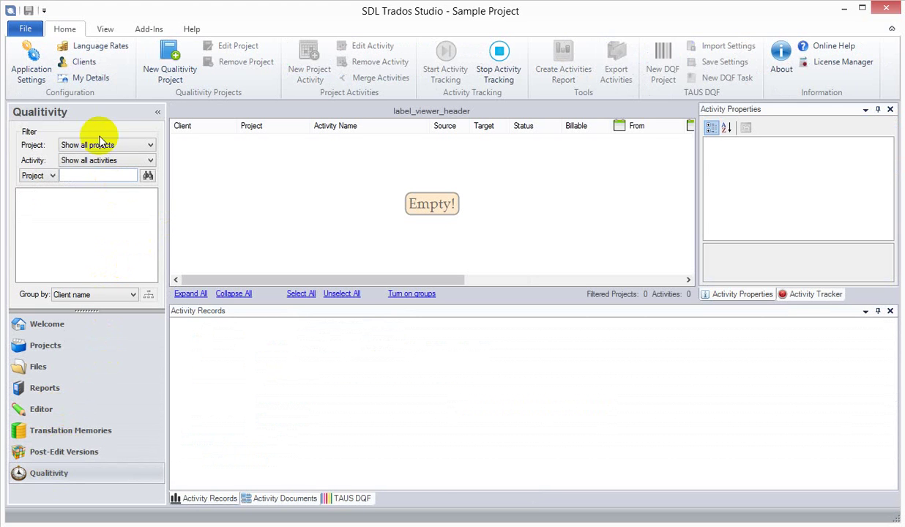
Start a new Qualitivity project and link it to Studio project Sample Project
click(172, 73)
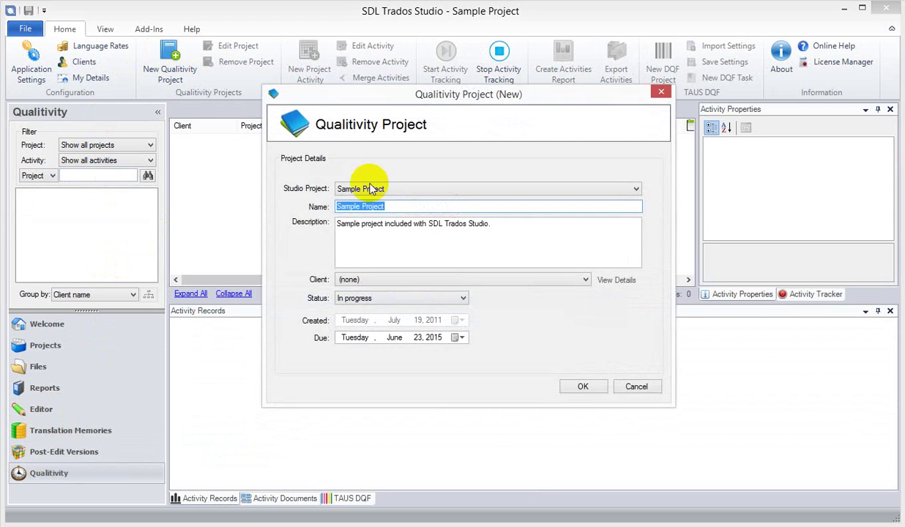
click(385, 189)
click(384, 189)
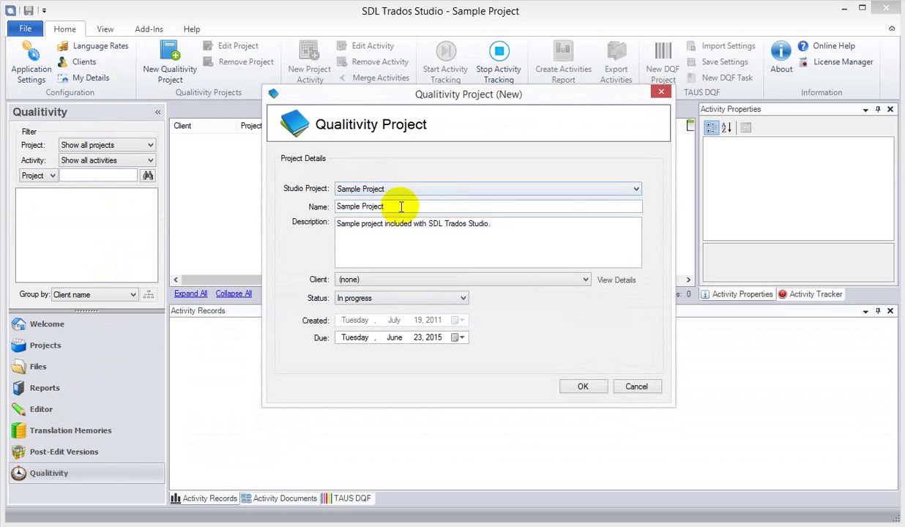
drag(505, 223, 344, 224)
click(396, 192)
key(Up)
key(Up)
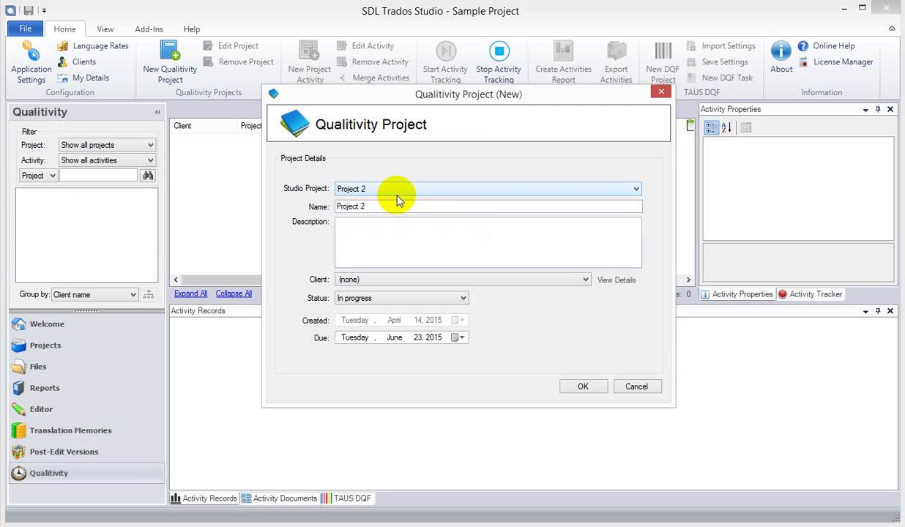
key(Down)
key(Down)
key(Down)
key(Up)
click(399, 192)
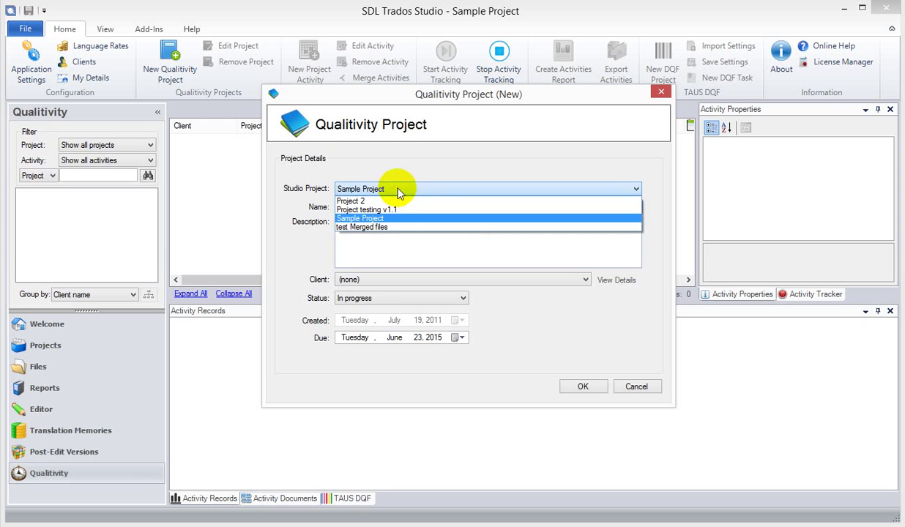
click(397, 217)
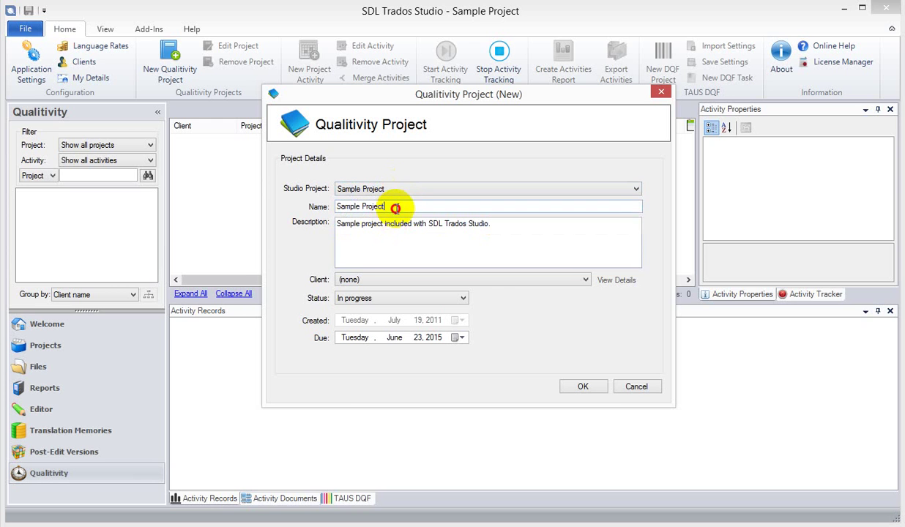
Name it 'Sample Project (my first project)' and assign client The Avengers
text((my first project)
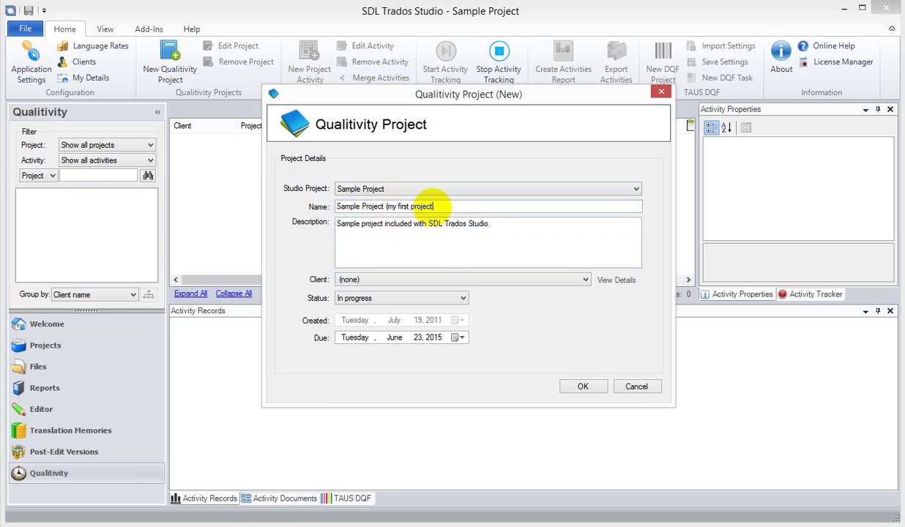
click(404, 280)
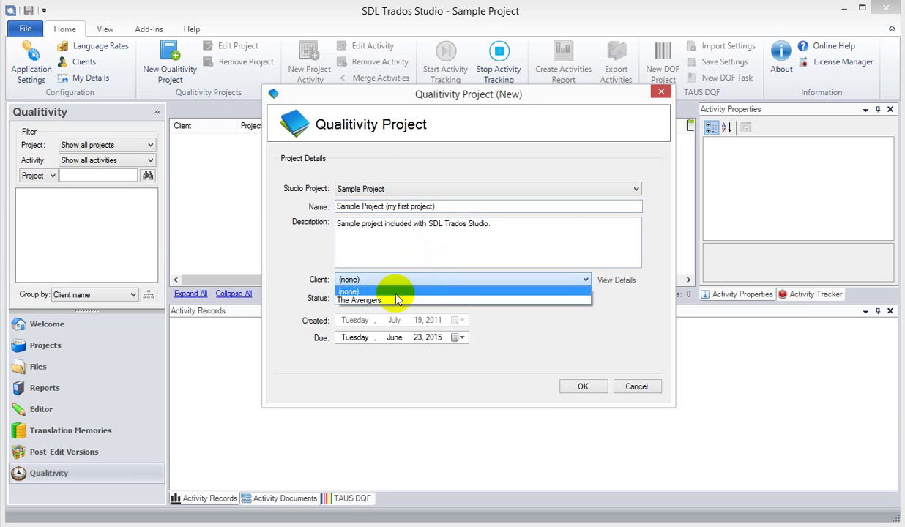
click(391, 300)
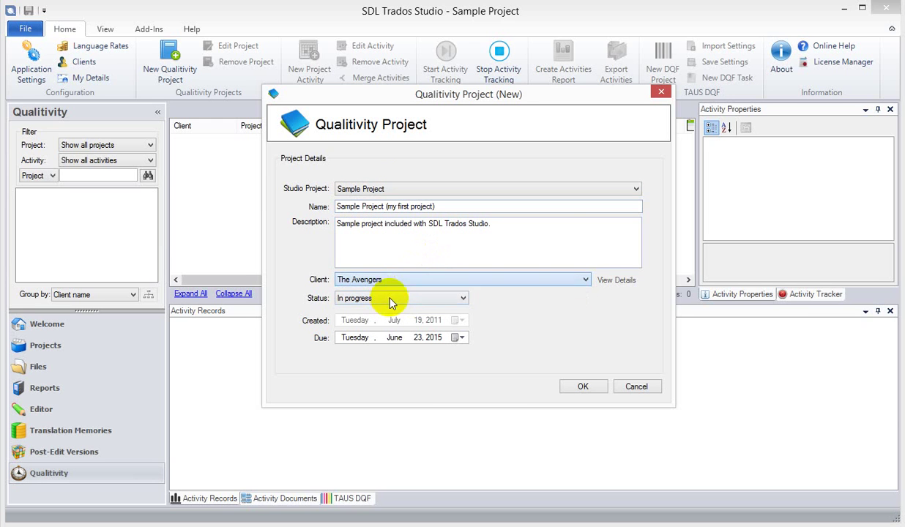
Create the project, select Sample Project (my first project) under The Avengers, and widen the tree
click(583, 386)
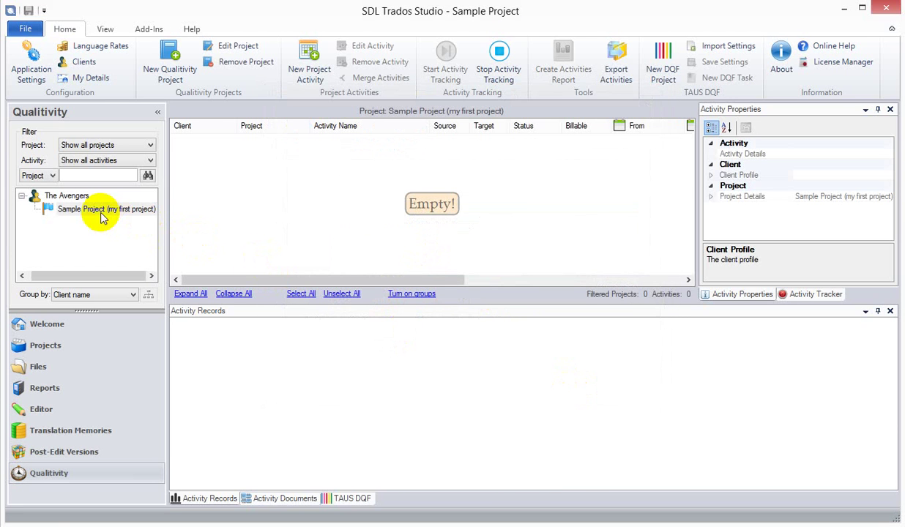
click(101, 211)
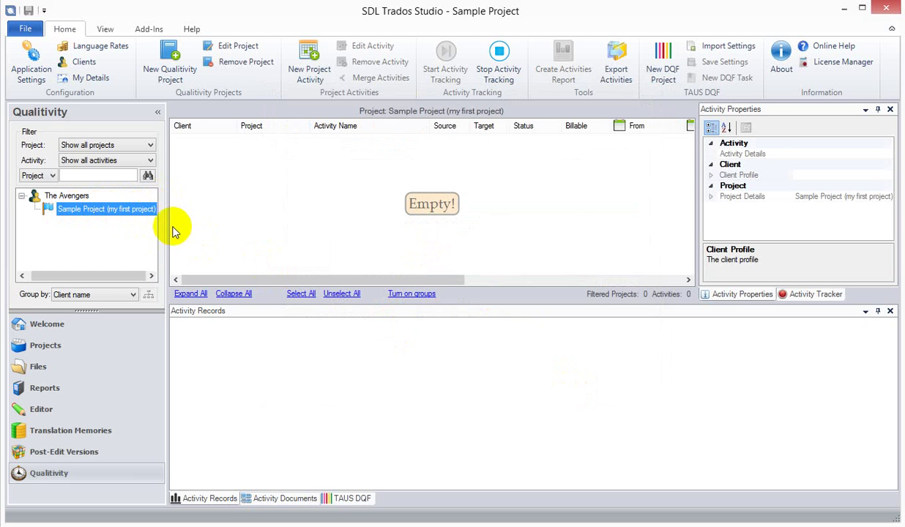
drag(169, 228, 176, 229)
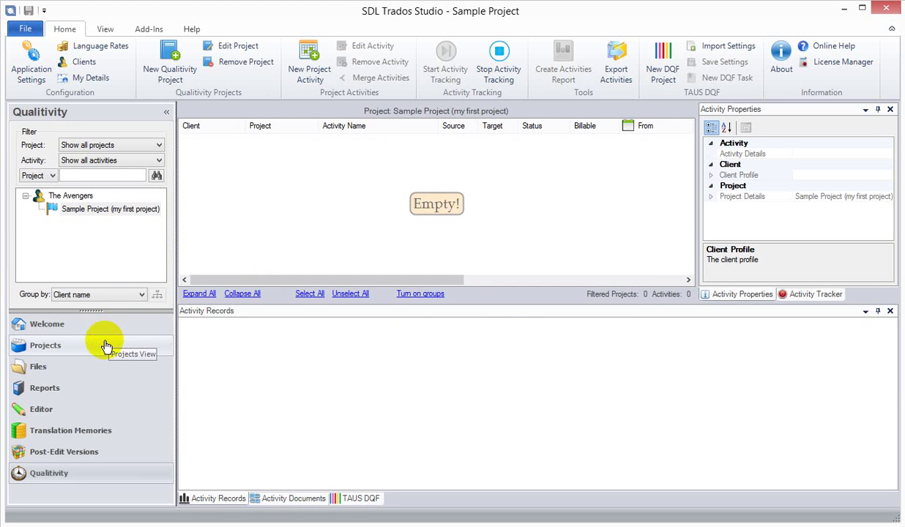
Open SamplePhotoPrinter from Sample Project for translation, then close it discarding the activity record
click(66, 347)
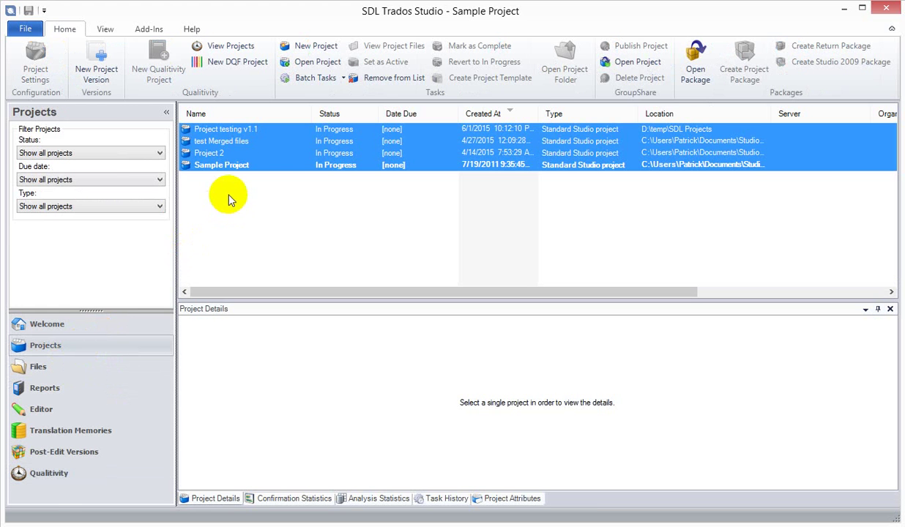
click(229, 167)
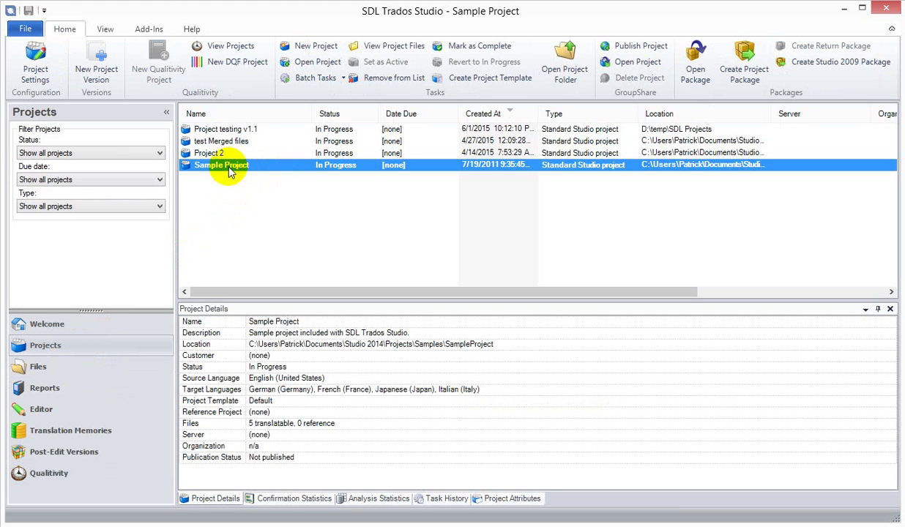
double_click(229, 167)
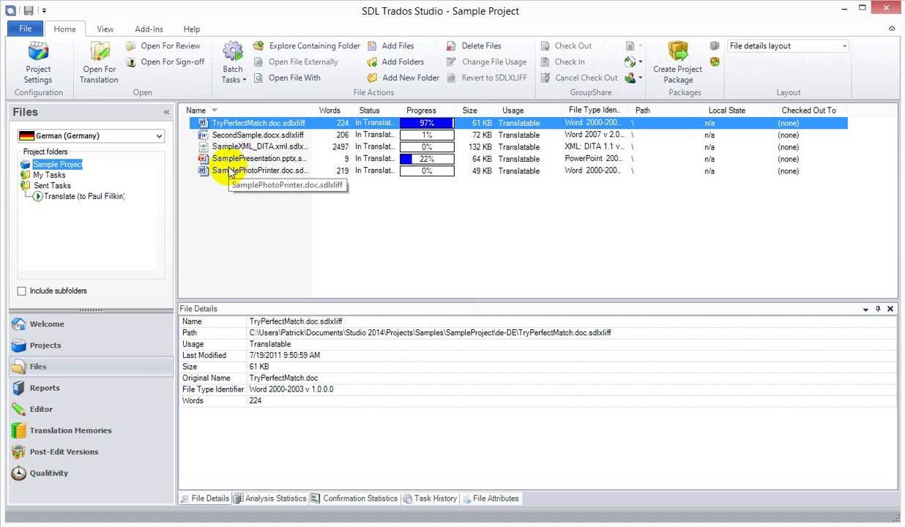
click(249, 171)
right_click(290, 172)
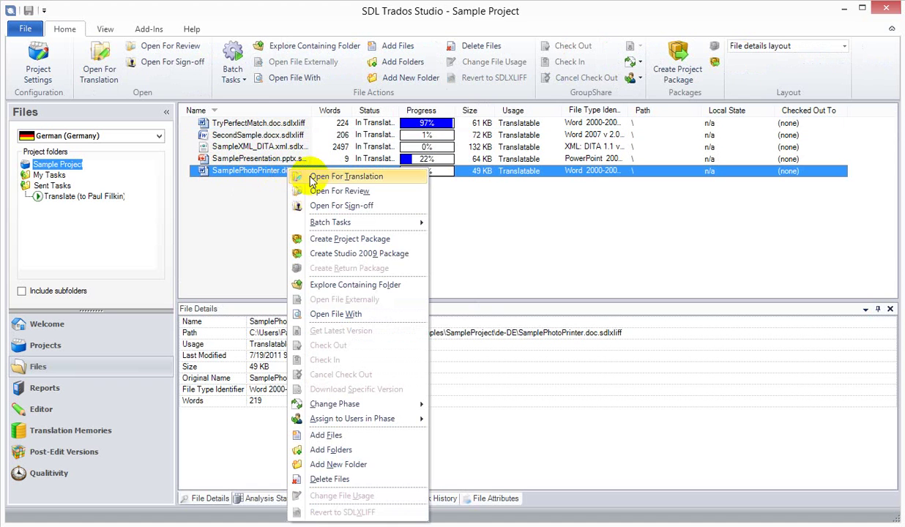
click(312, 180)
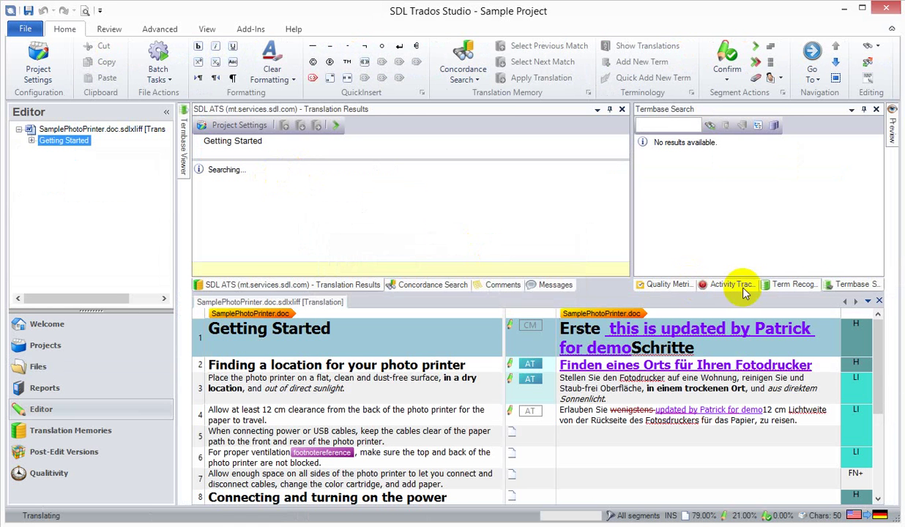
click(879, 300)
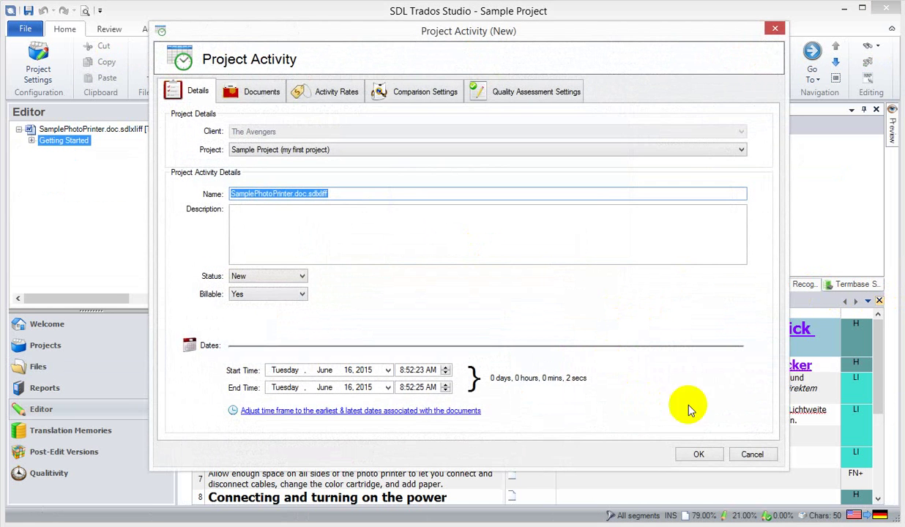
click(749, 454)
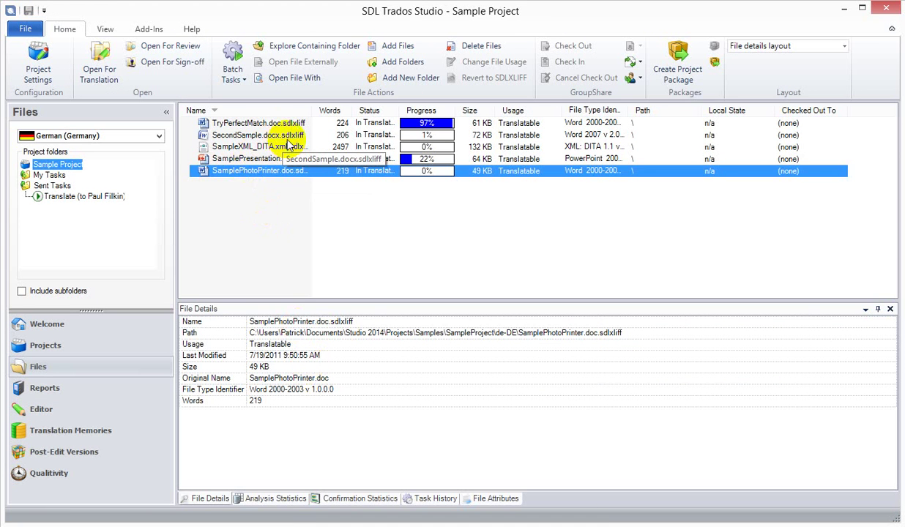
Switch the file list to the Italian (Italy) targets and select SamplePhotoPrinter
click(258, 134)
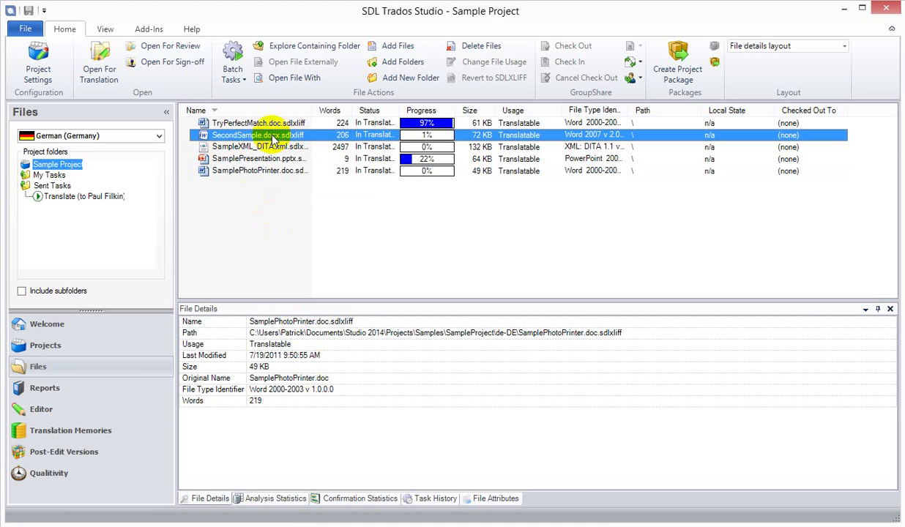
click(129, 135)
click(90, 182)
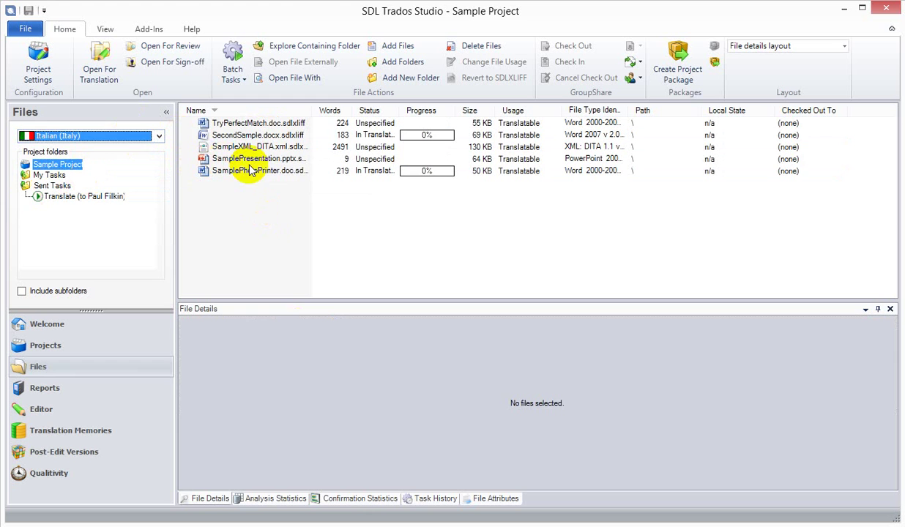
click(278, 171)
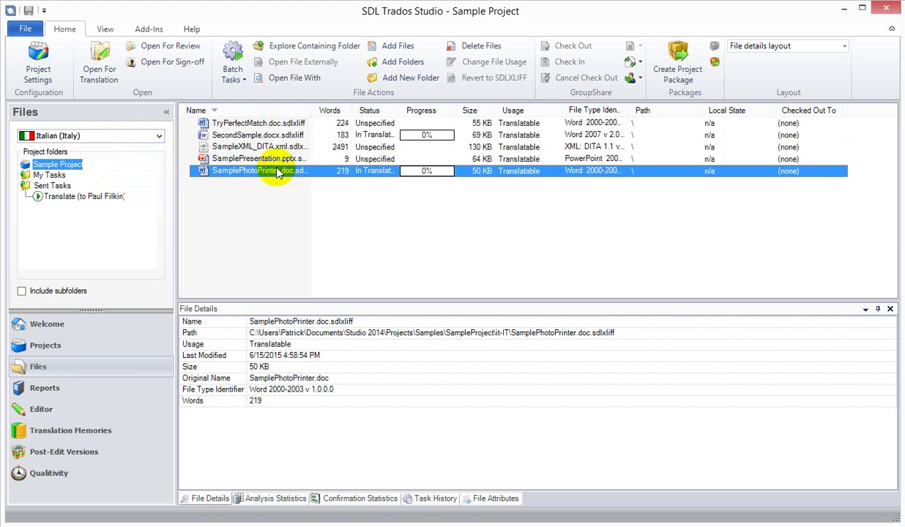
Open the Italian SamplePhotoPrinter file and overwrite 'stampante' in segment 3 with test text
double_click(279, 171)
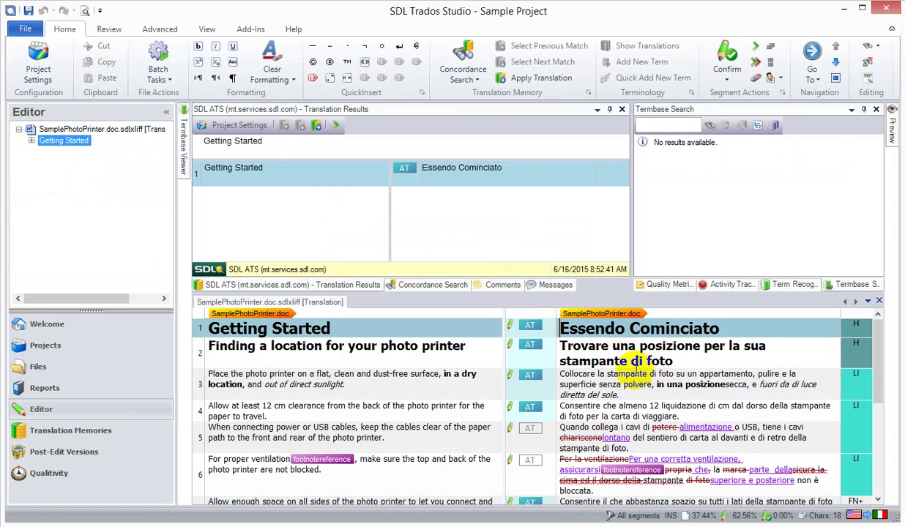
mouse_move(671, 435)
double_click(626, 375)
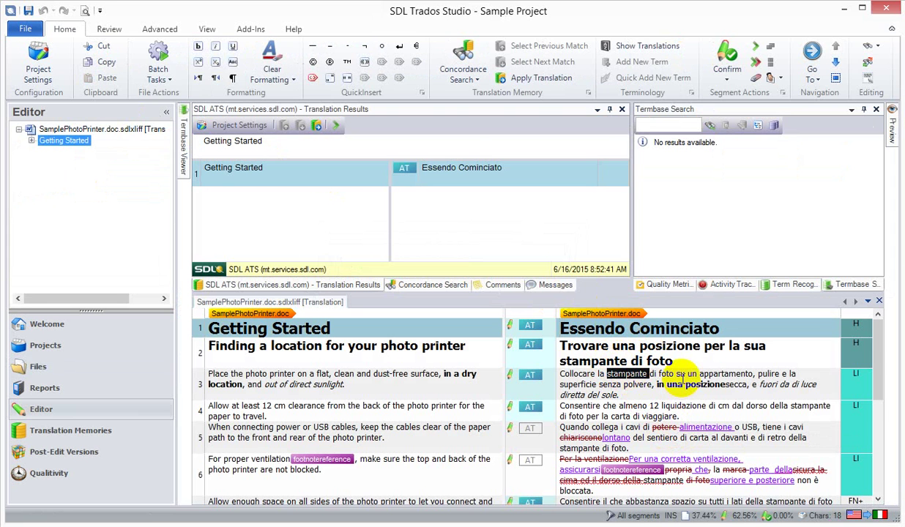
text(this is a test fr)
text(om Patrick for c)
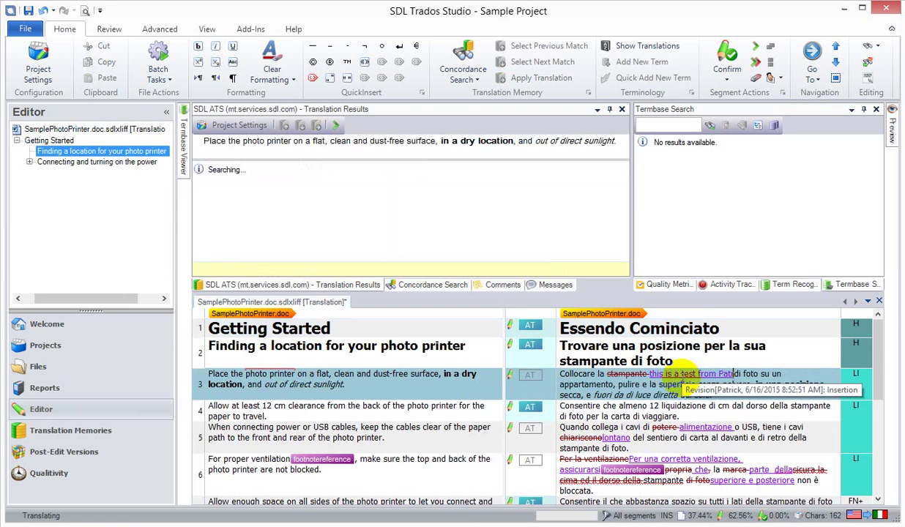
text(emo)
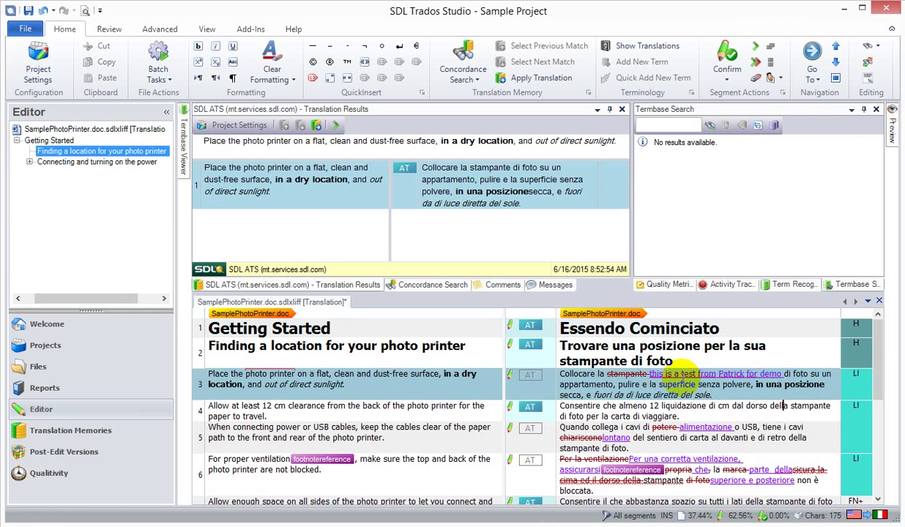
key(ctrl+Return)
Add 'updated by' in segment 4 and delete 'collega' in segment 5 as tracked changes
text(updated by P)
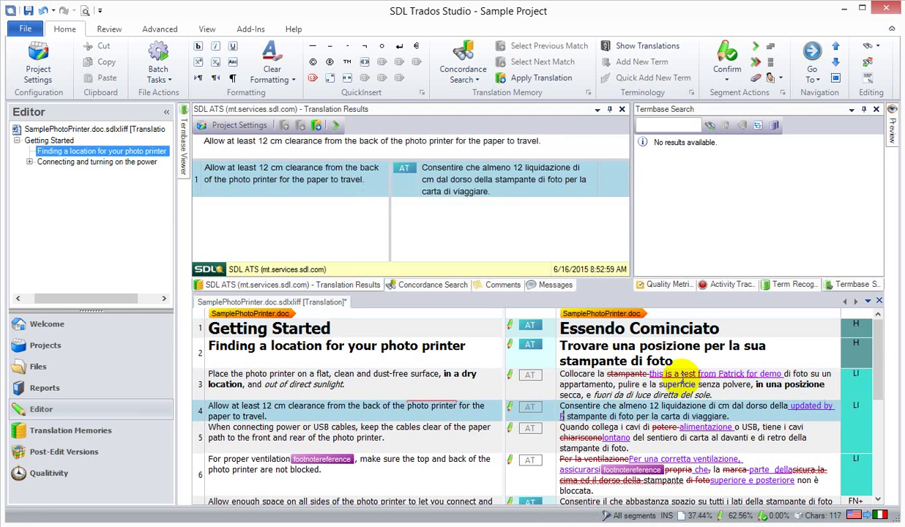
text(trick)
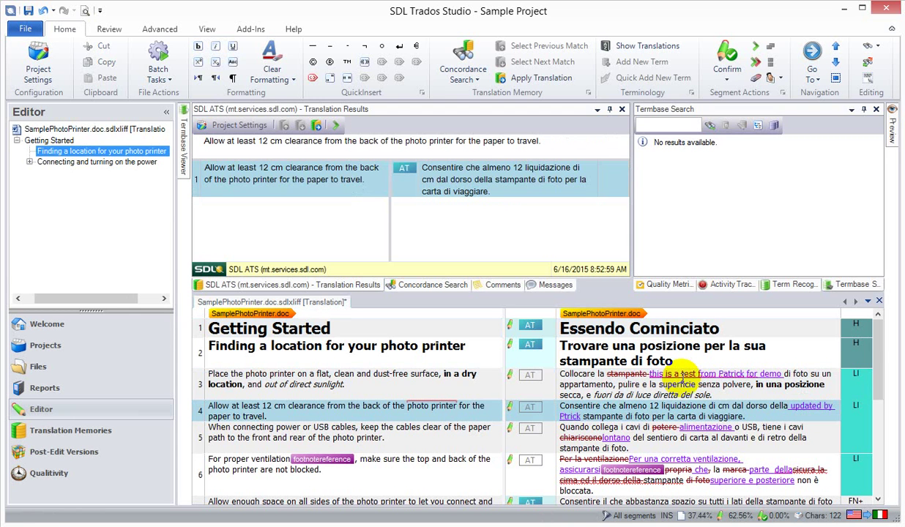
key(Down)
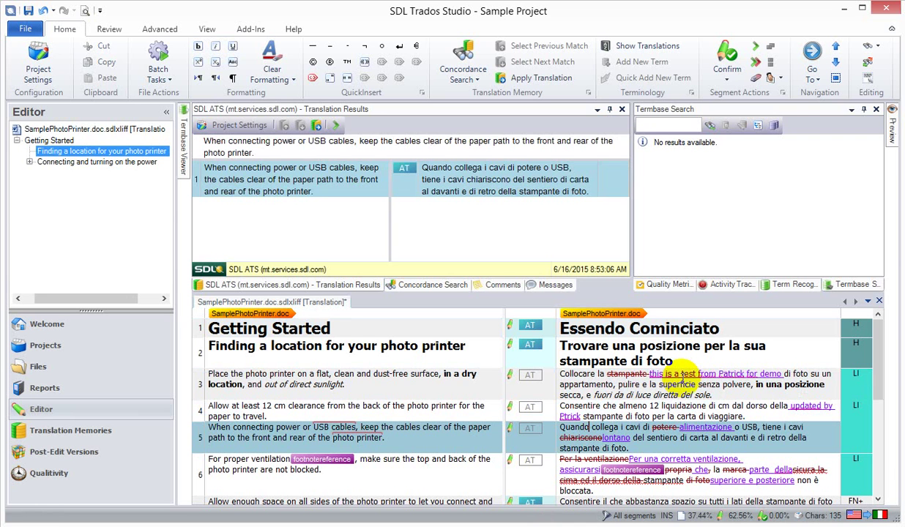
key(Delete)
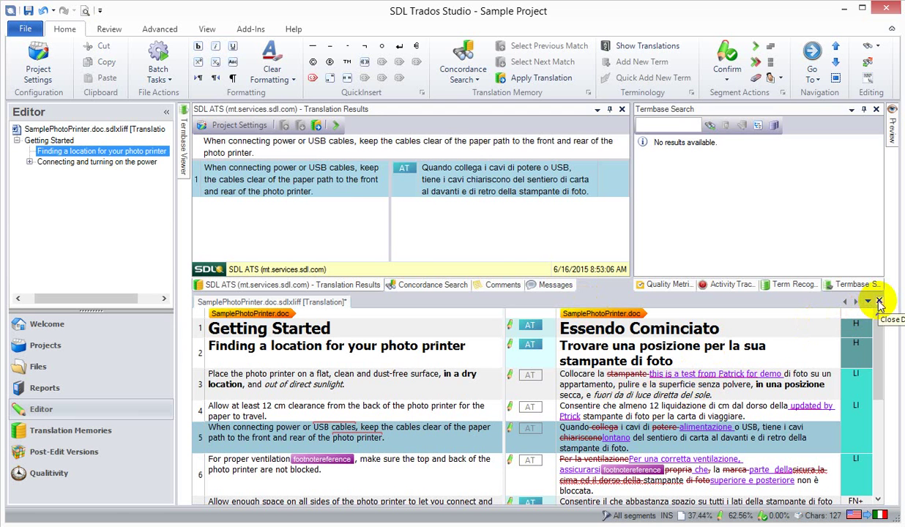
Check the elapsed time in the Activity Tracker and Quality Metrics panels, then close the document
click(714, 284)
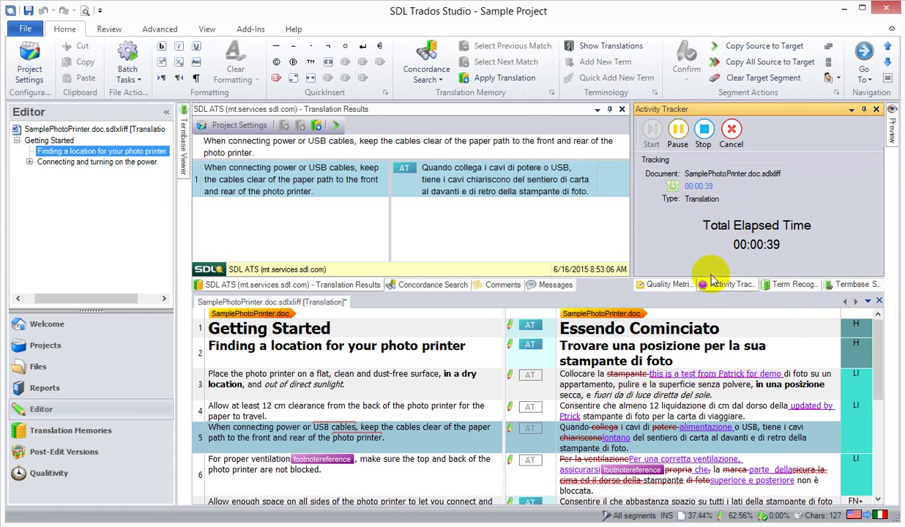
click(677, 284)
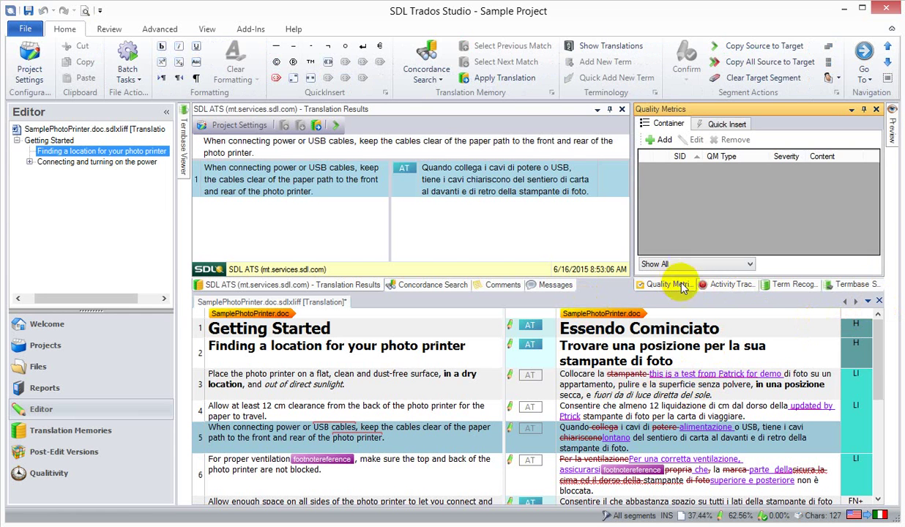
click(720, 286)
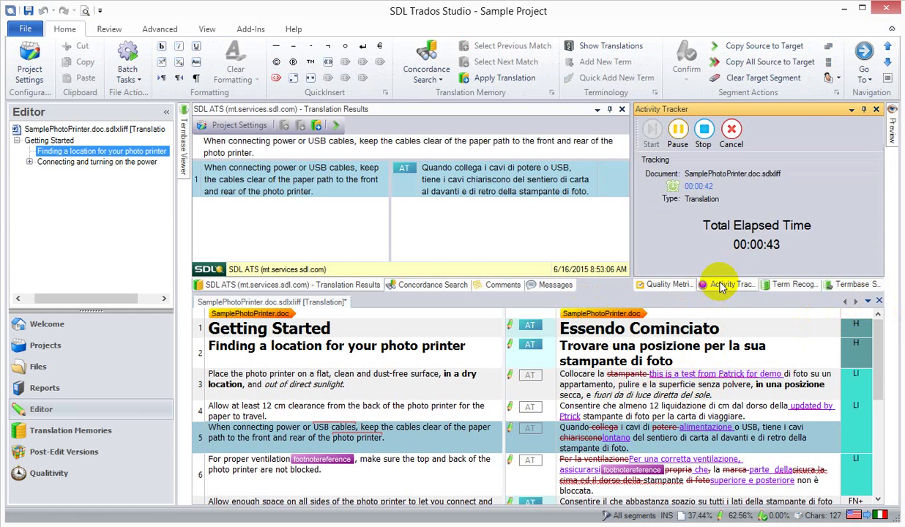
click(879, 303)
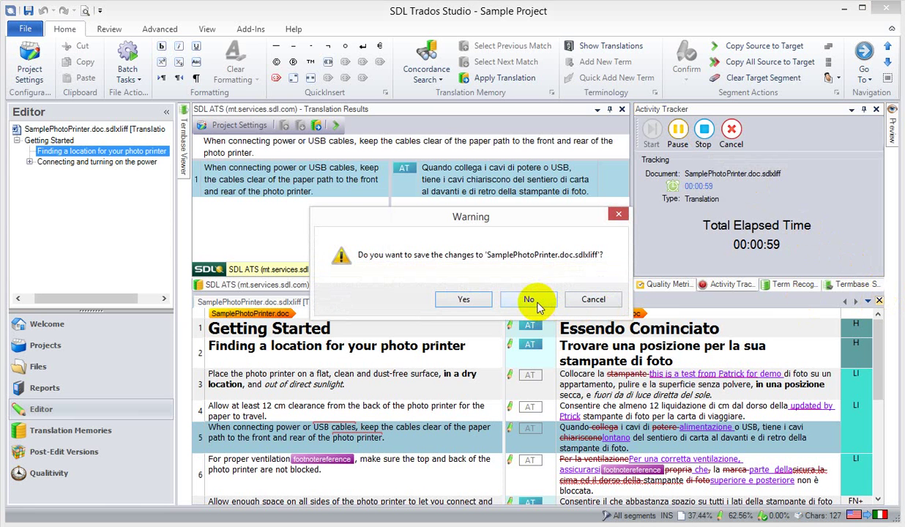
Save changes to SamplePhotoPrinter.doc.sdlxliff and keep Sample Project for the new activity
click(467, 299)
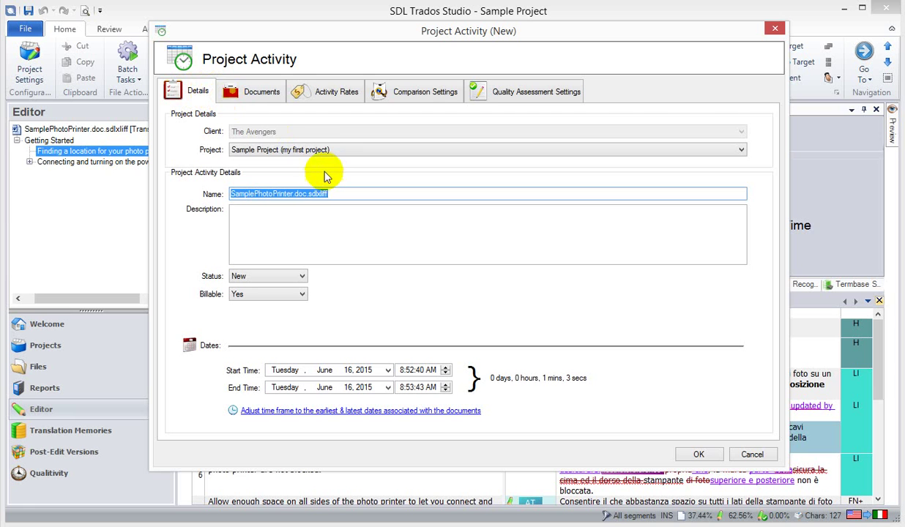
click(299, 152)
click(298, 160)
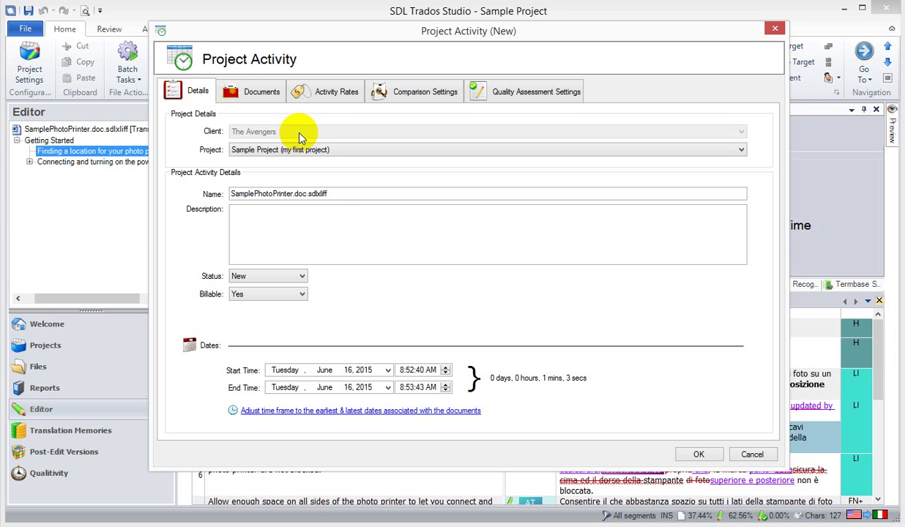
Review the activity details, keeping status New and billable, and view the documents list
drag(333, 194, 227, 194)
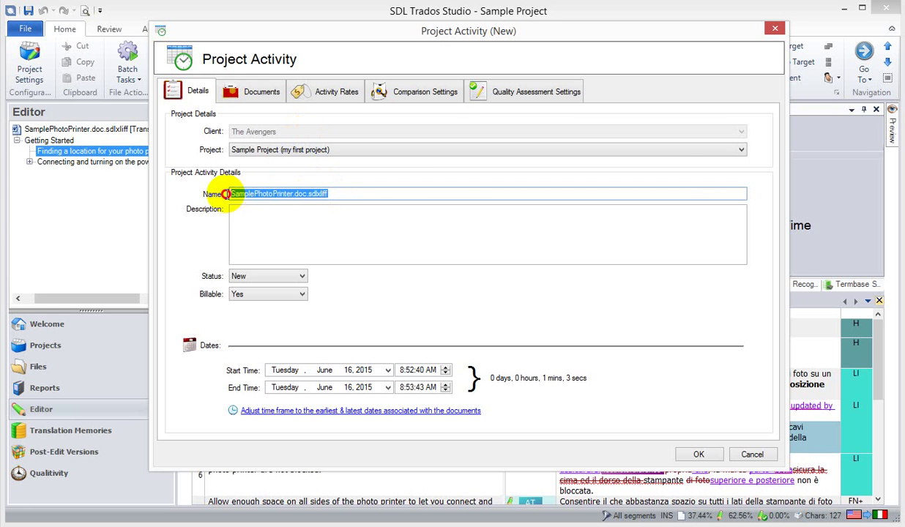
click(258, 94)
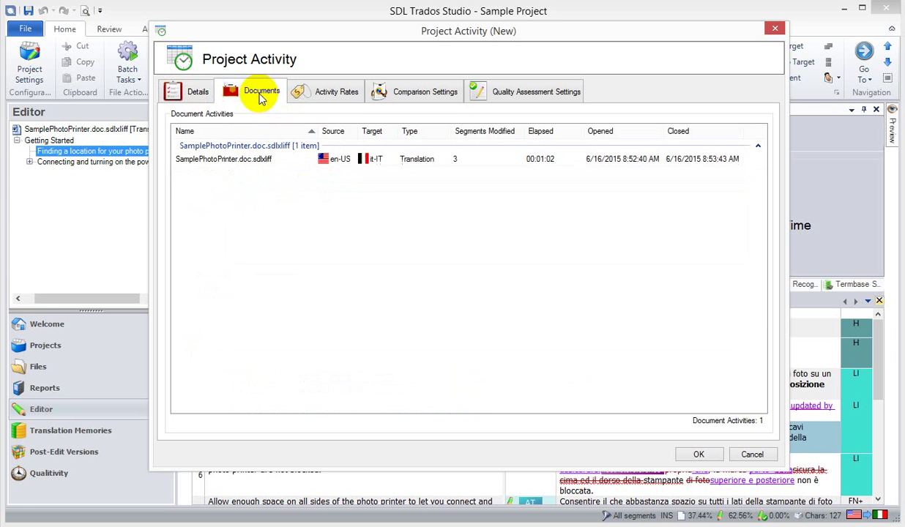
click(207, 101)
drag(323, 194, 228, 196)
click(259, 226)
click(269, 281)
click(269, 281)
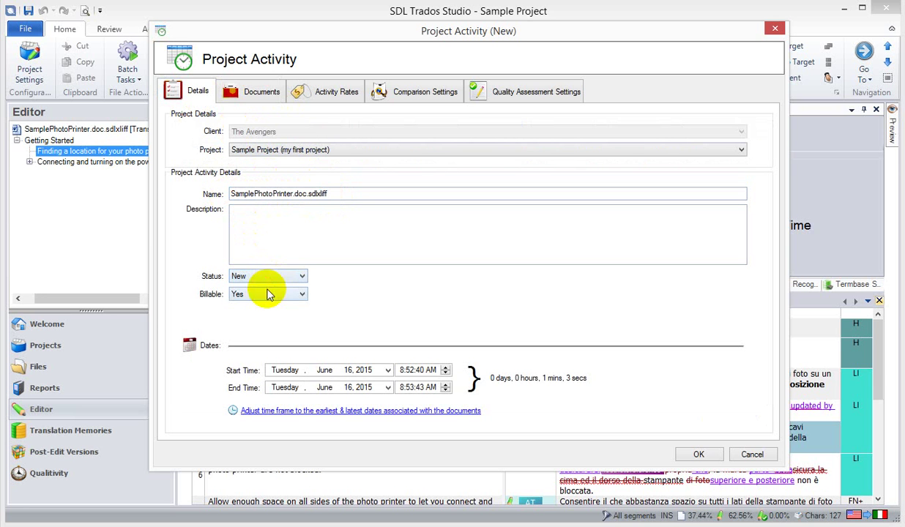
click(269, 297)
click(268, 300)
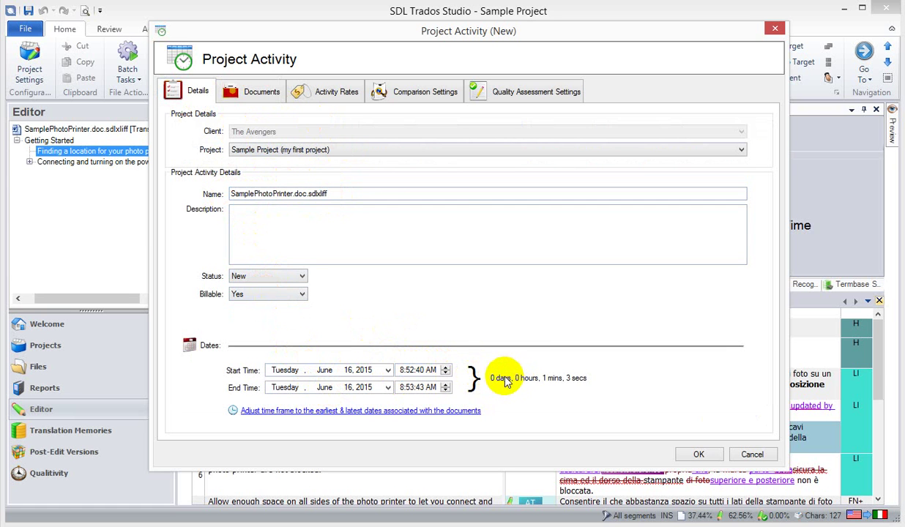
click(260, 93)
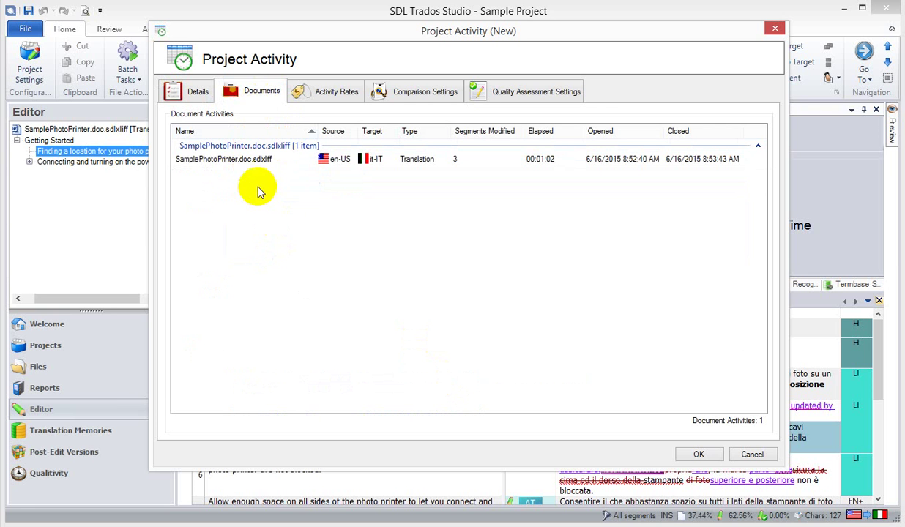
Review the activity rates, keeping Standard EUR as the language rate
click(311, 93)
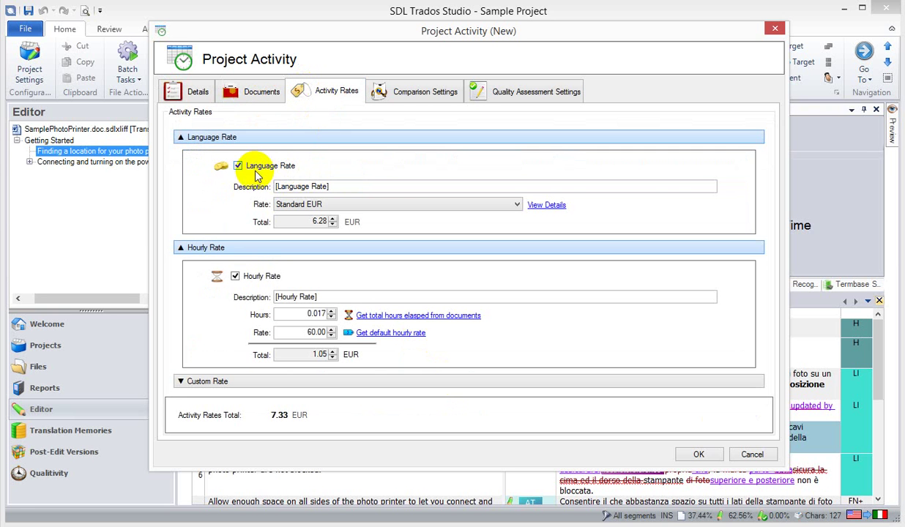
click(299, 206)
click(307, 213)
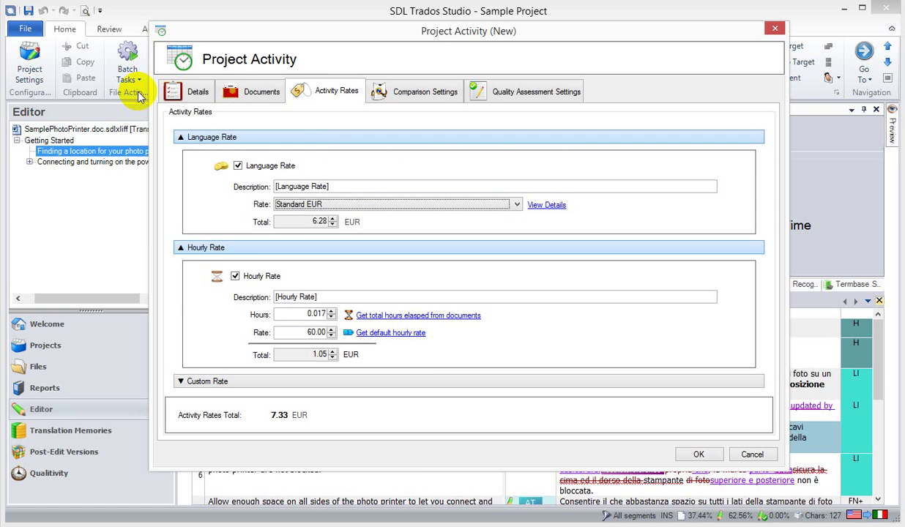
click(197, 91)
click(258, 92)
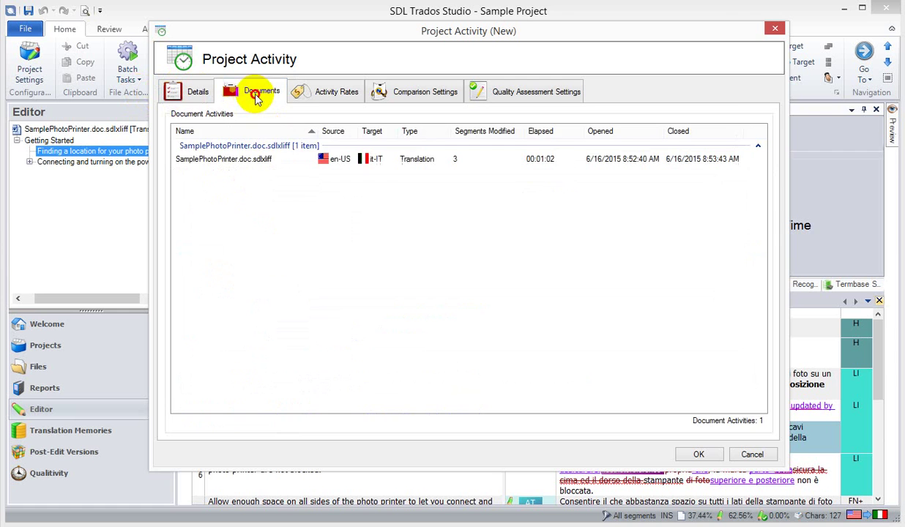
click(296, 101)
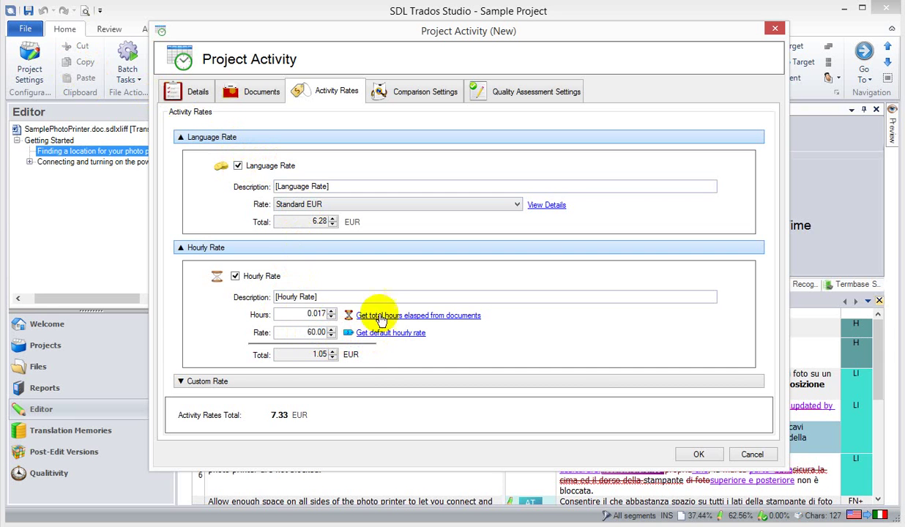
Inspect the 0.017 Hours value and fetch total elapsed hours from the documents
click(262, 93)
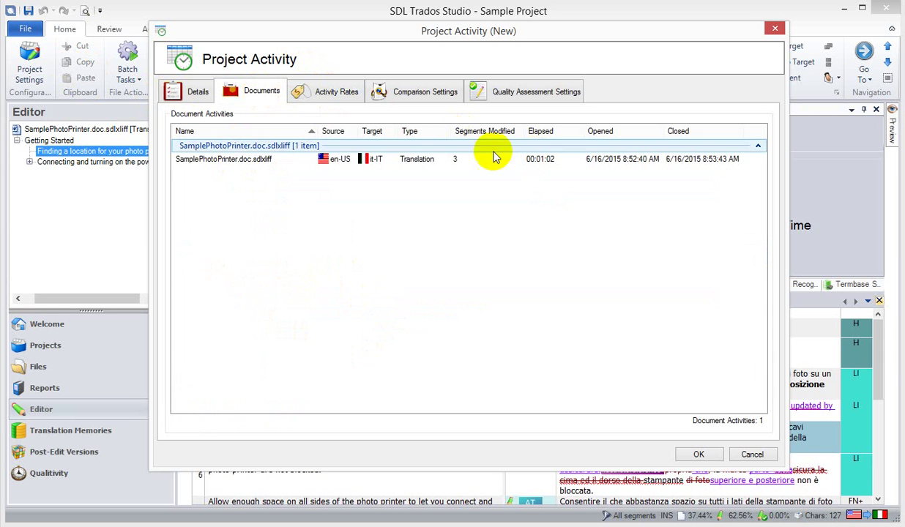
click(322, 91)
double_click(320, 314)
click(370, 314)
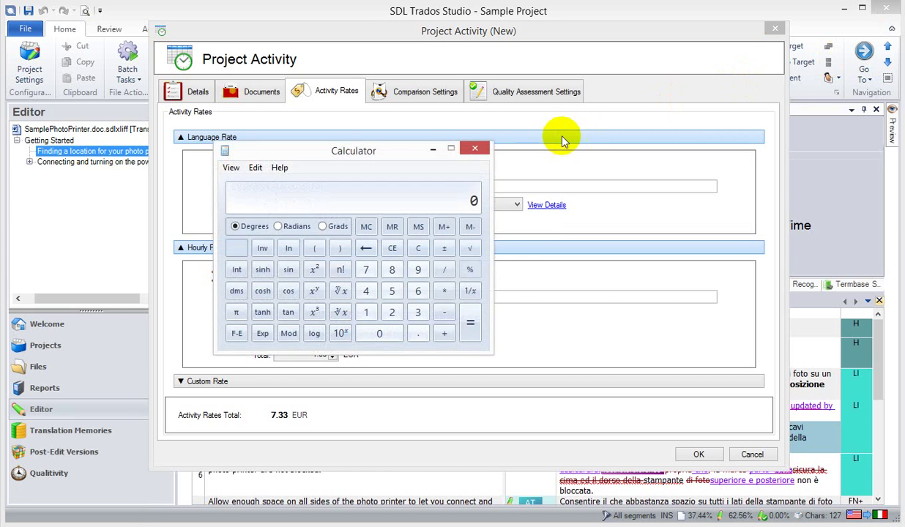
drag(384, 156, 558, 191)
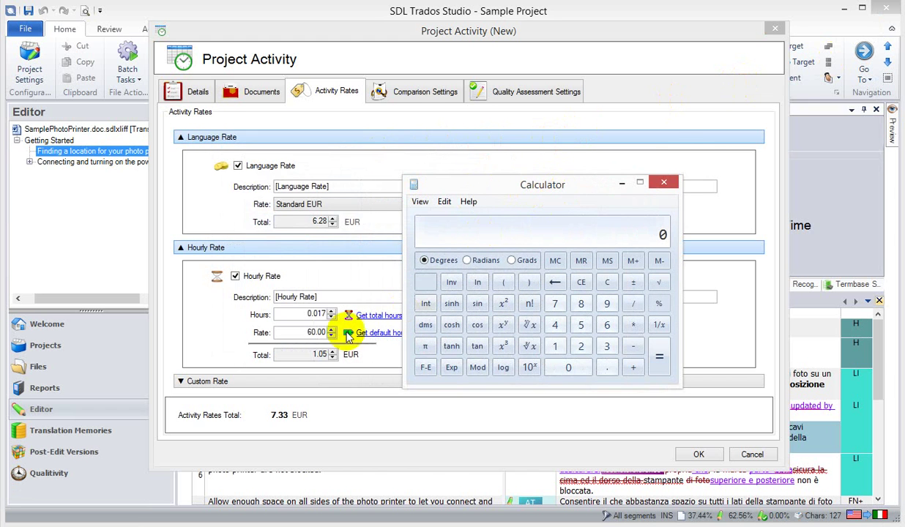
click(262, 92)
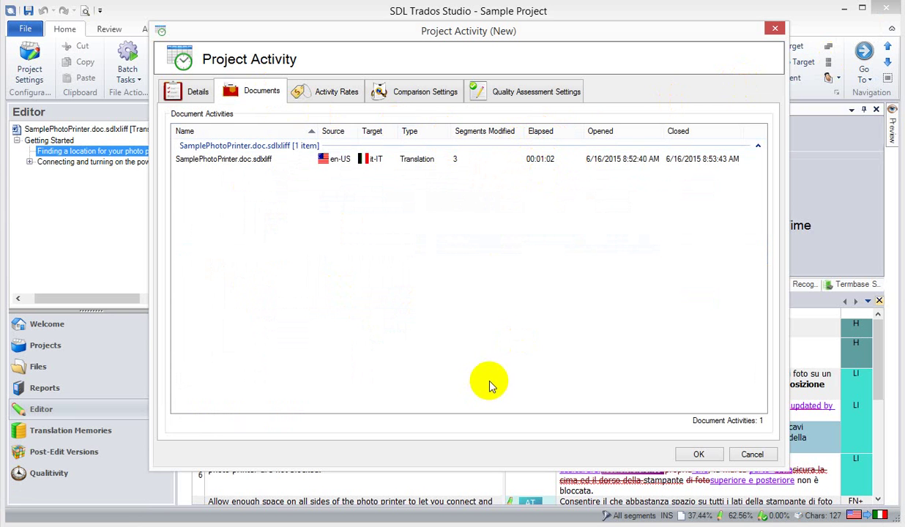
drag(560, 186, 423, 204)
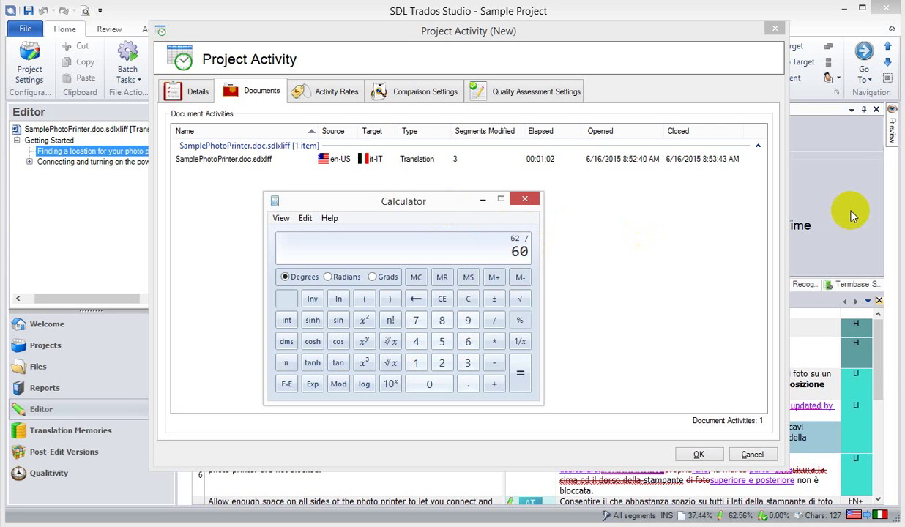
key(Return)
text(/60)
key(Return)
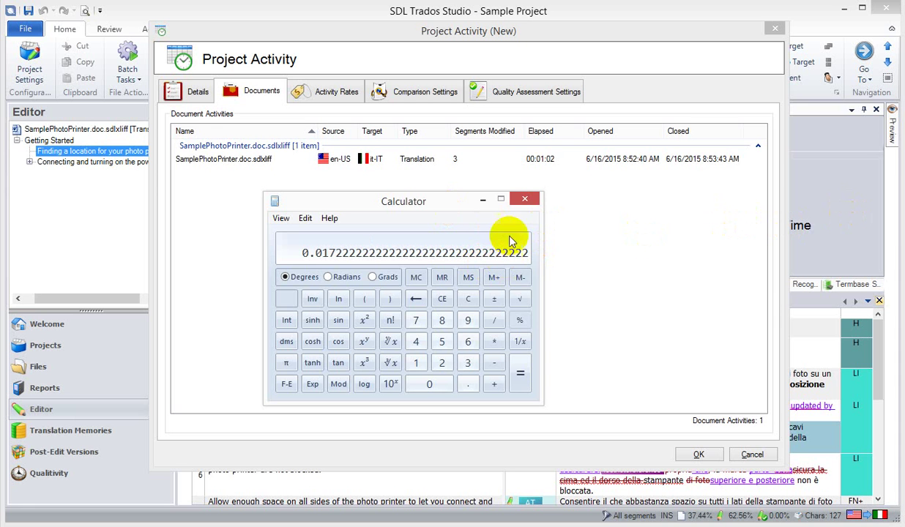
click(525, 199)
Review the hourly rate figures: 0.017 hours at 60.00, totalling 1.05 EUR
click(315, 100)
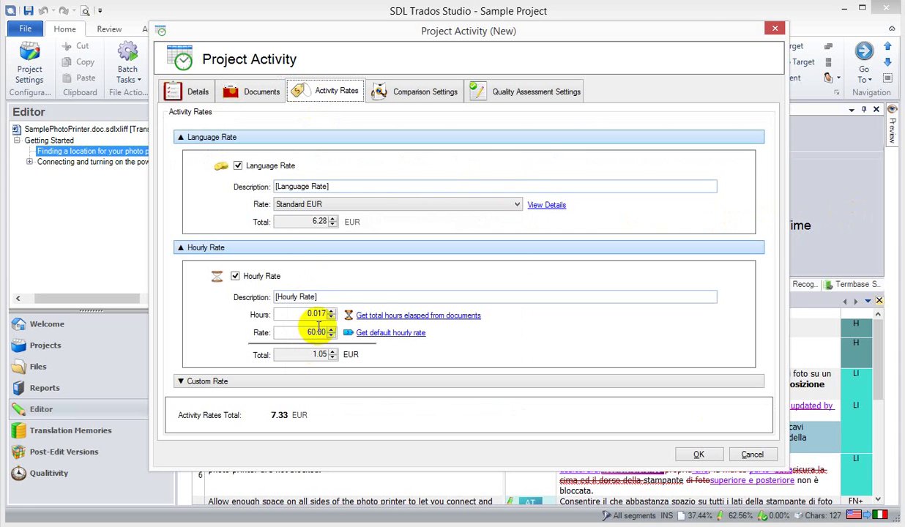
drag(309, 314, 334, 317)
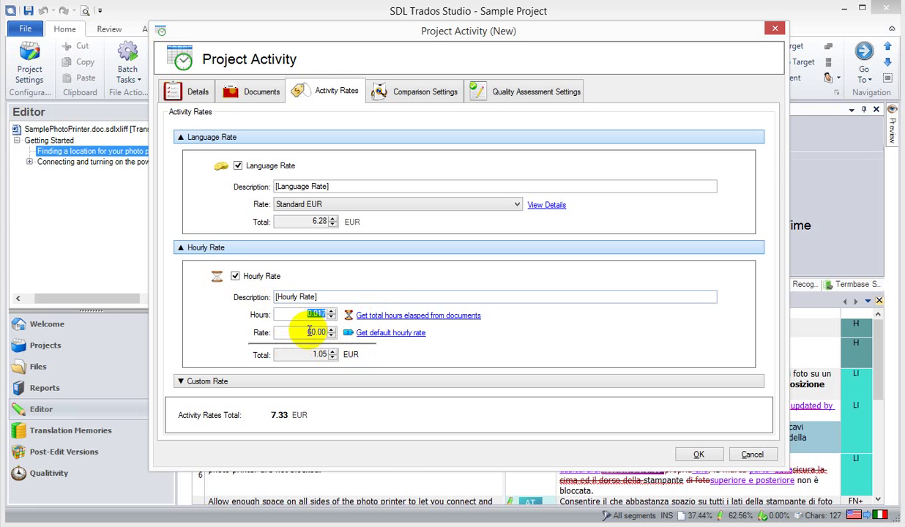
click(327, 333)
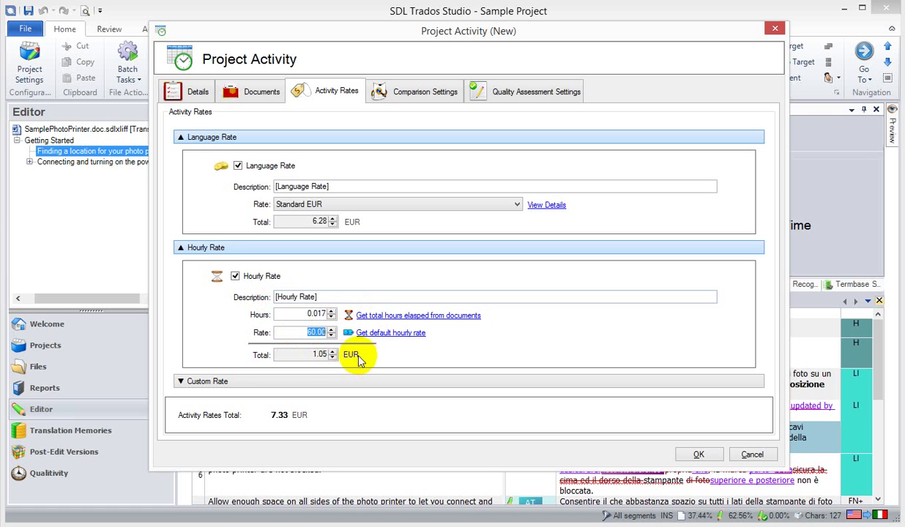
click(315, 354)
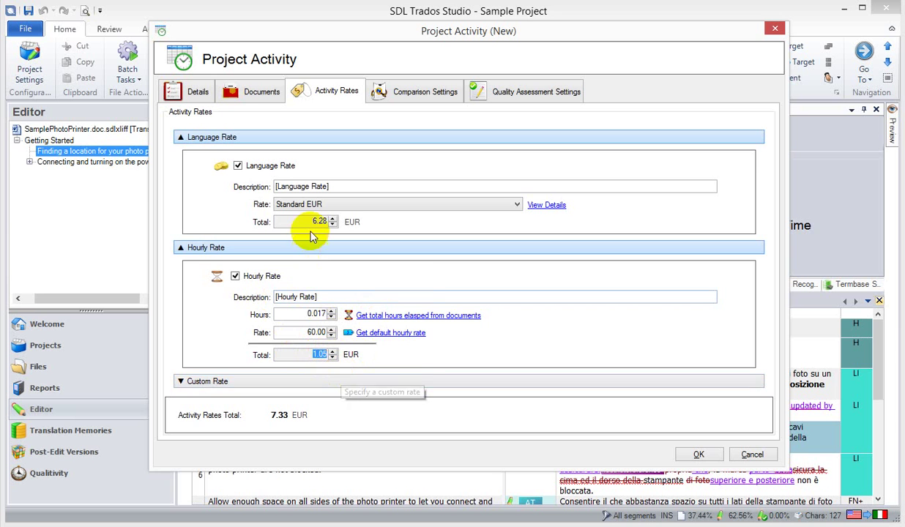
Enable a 35.00 EUR 'Minimum Rate' custom rate, raising the total to 42.33 EUR
click(359, 139)
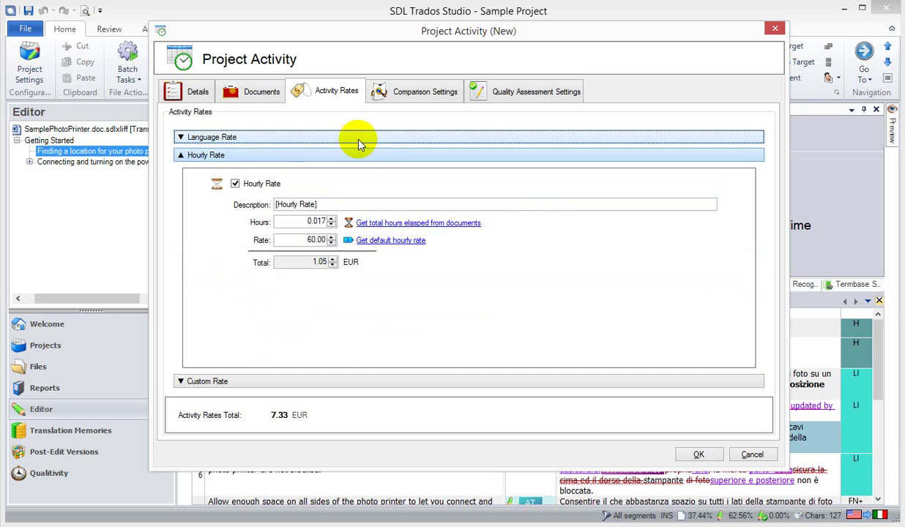
click(284, 381)
click(234, 337)
drag(328, 359, 268, 357)
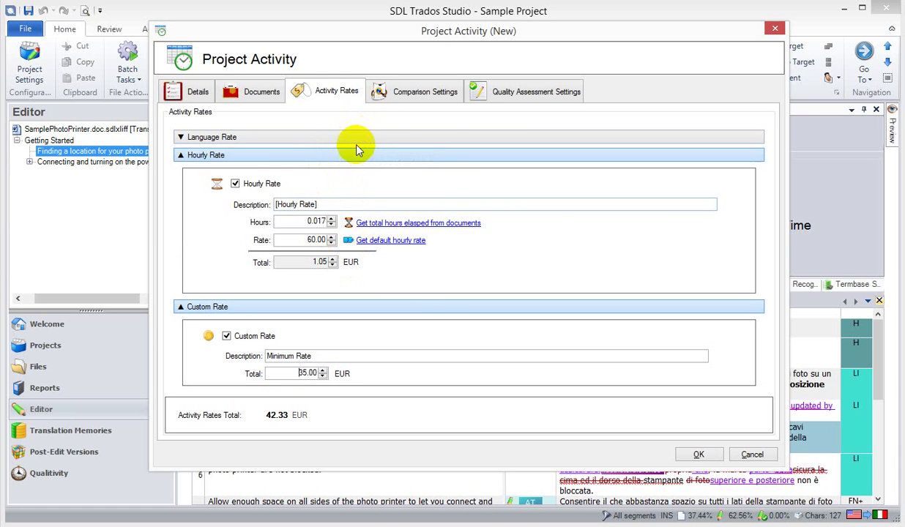
click(411, 98)
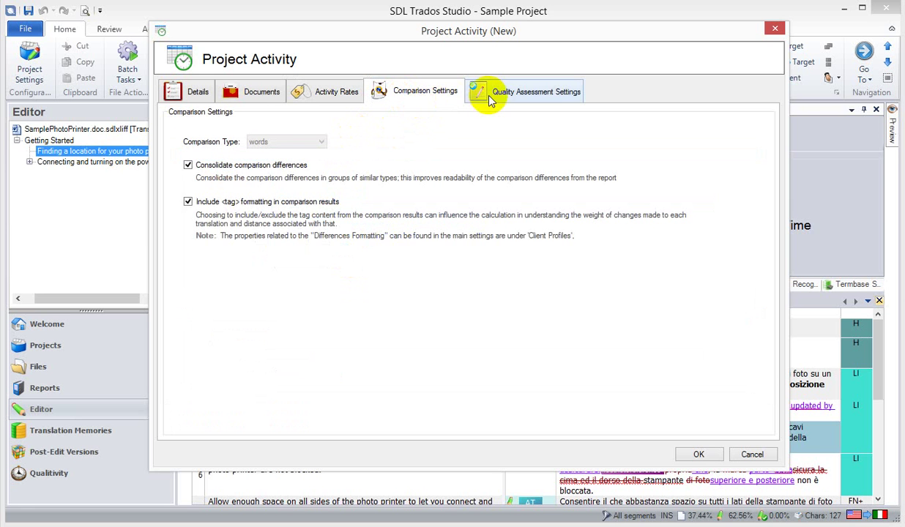
Review the quality assessment, comparison, rates, documents and details tabs of the SamplePhotoPrinter activity
click(522, 92)
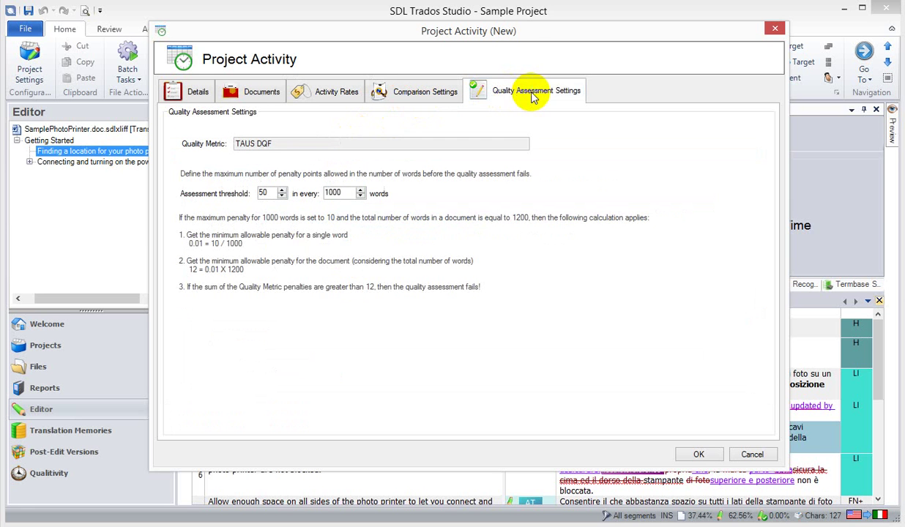
click(431, 93)
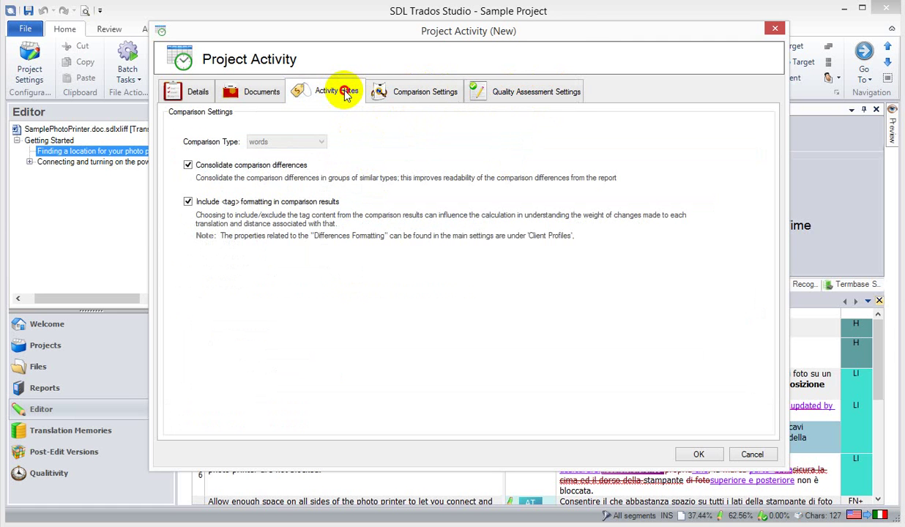
click(344, 94)
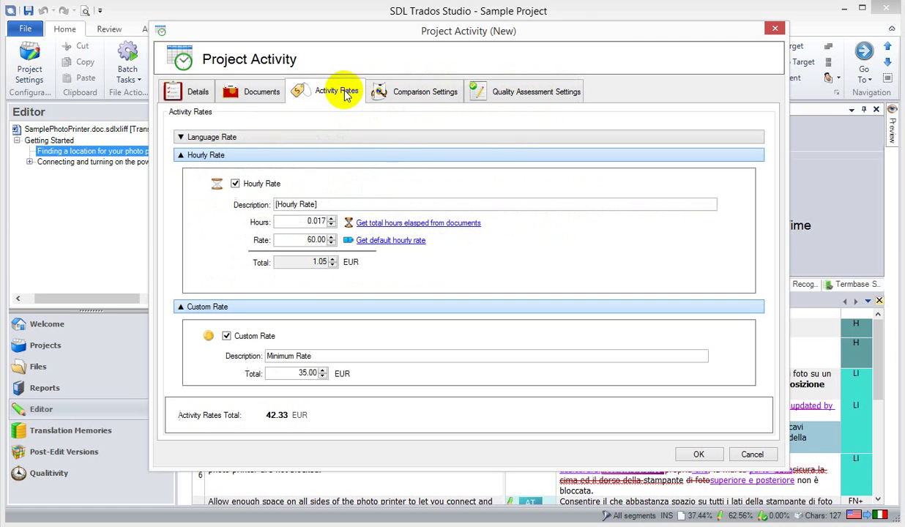
click(254, 95)
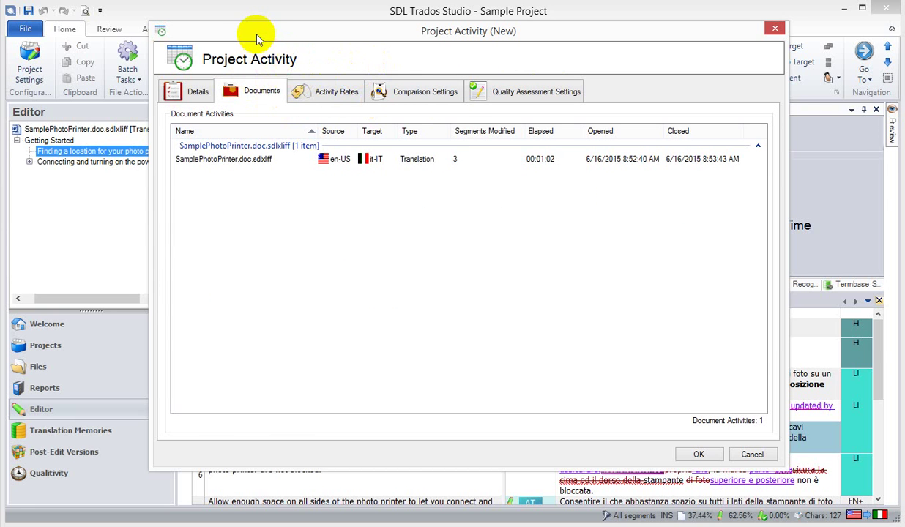
click(256, 161)
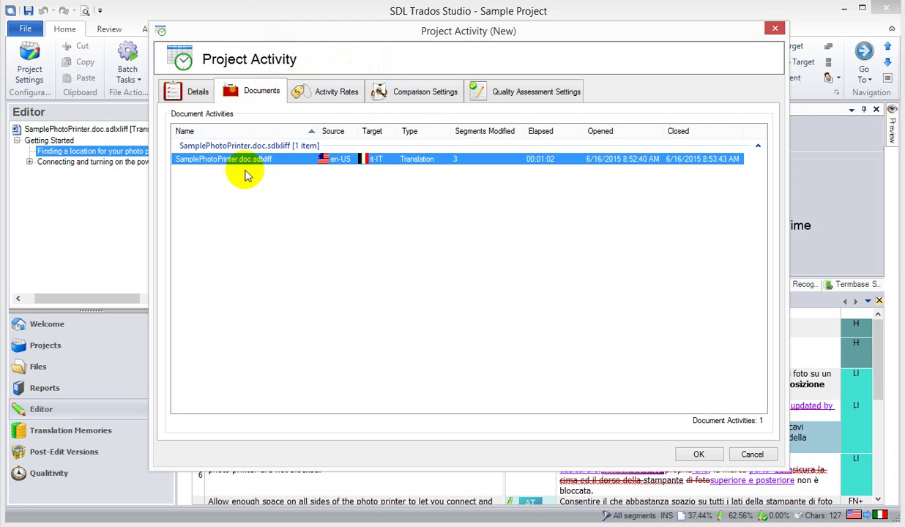
click(194, 91)
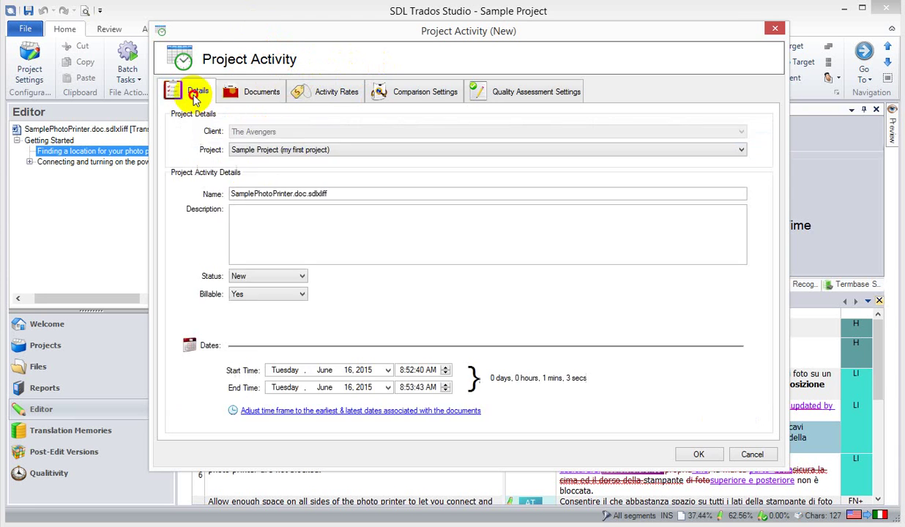
Save the project activity, select SamplePhotoPrinter.doc.sdlxliff in the Qualitivity overview and enlarge its report
click(698, 454)
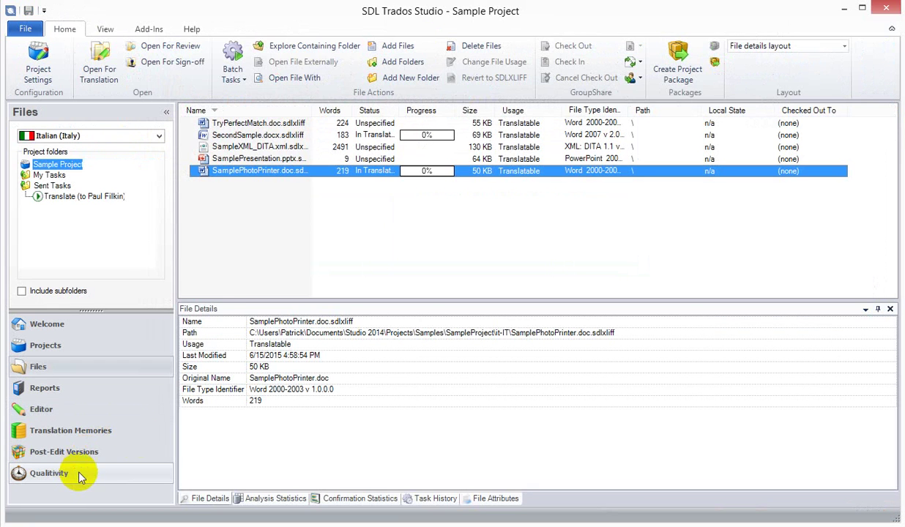
click(81, 477)
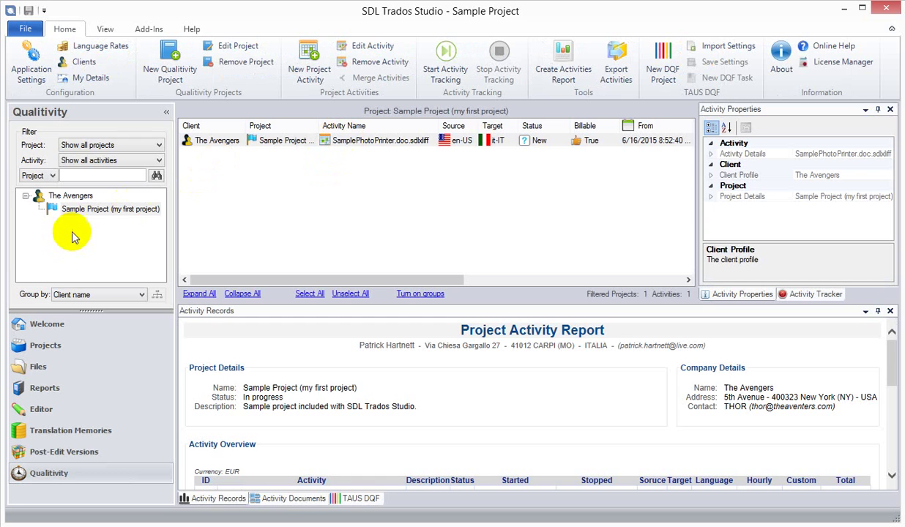
click(377, 141)
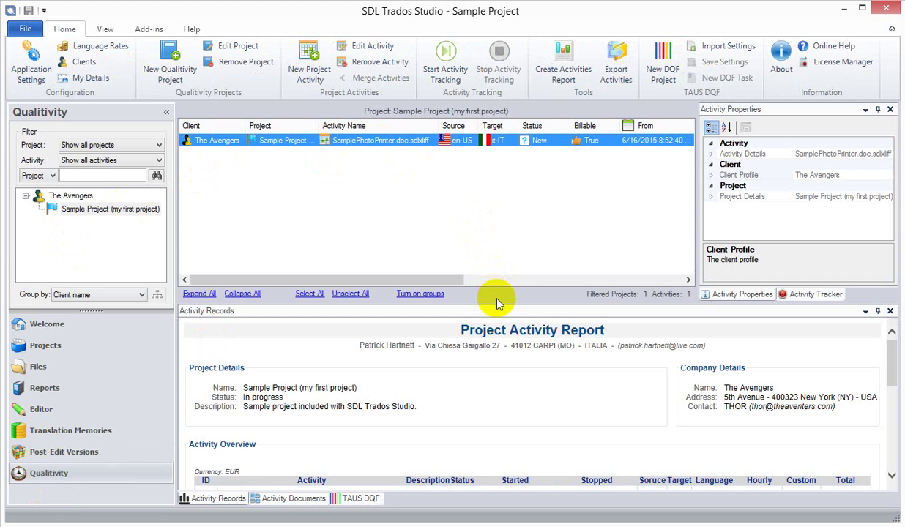
drag(494, 303, 519, 238)
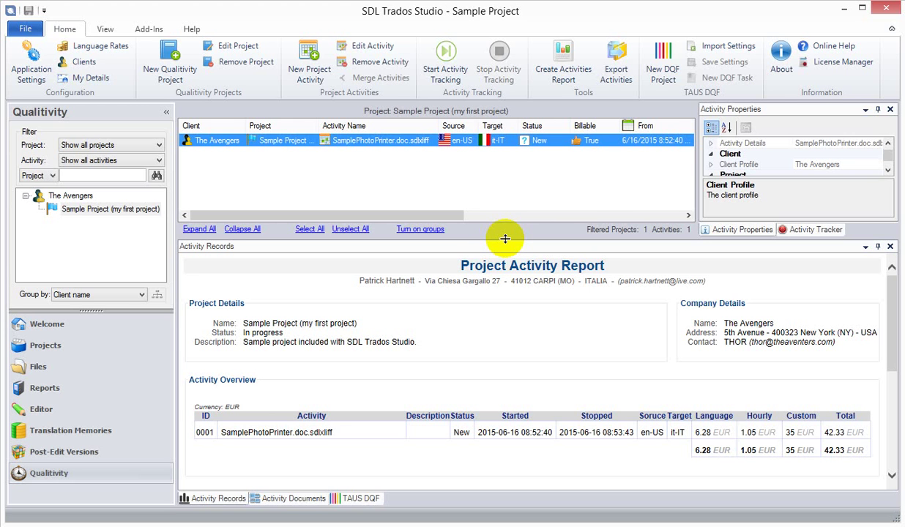
drag(505, 239, 505, 230)
Highlight the totals row, then row 0001's activity name and Language-to-Total amounts in Activity Records
click(219, 496)
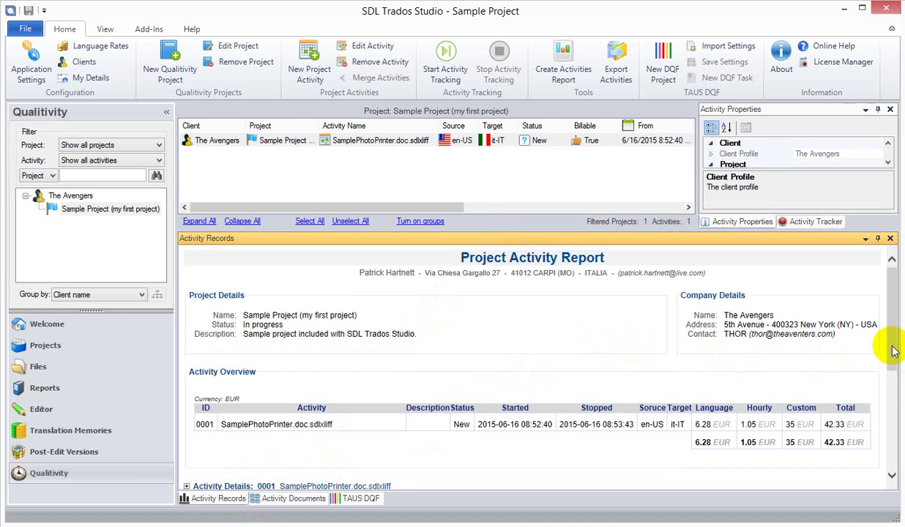
mouse_move(894, 350)
mouse_down()
mouse_move(894, 370)
mouse_move(886, 347)
mouse_move(890, 365)
mouse_up()
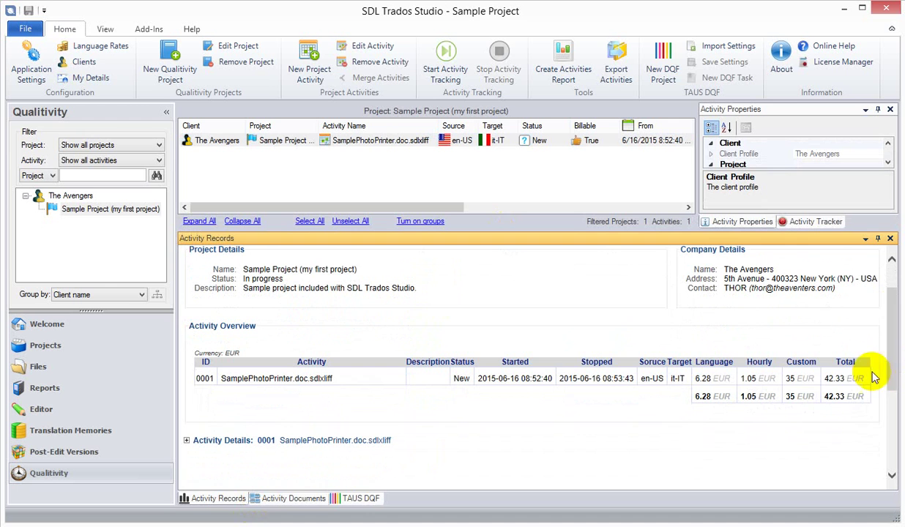
drag(868, 397, 622, 396)
click(572, 398)
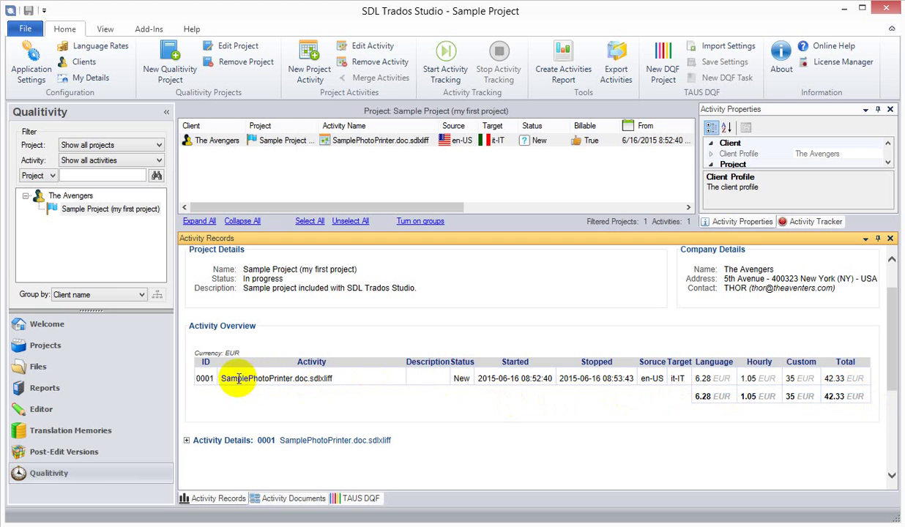
drag(221, 379, 461, 378)
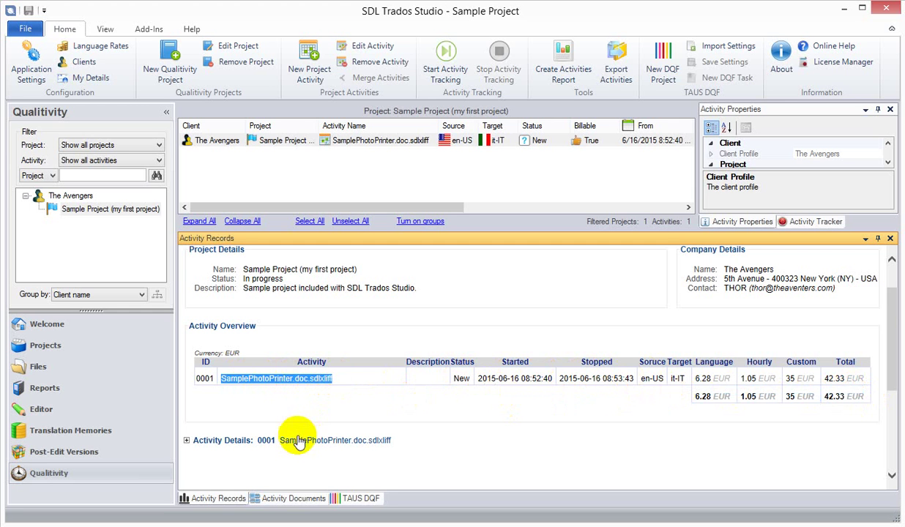
drag(855, 395, 704, 378)
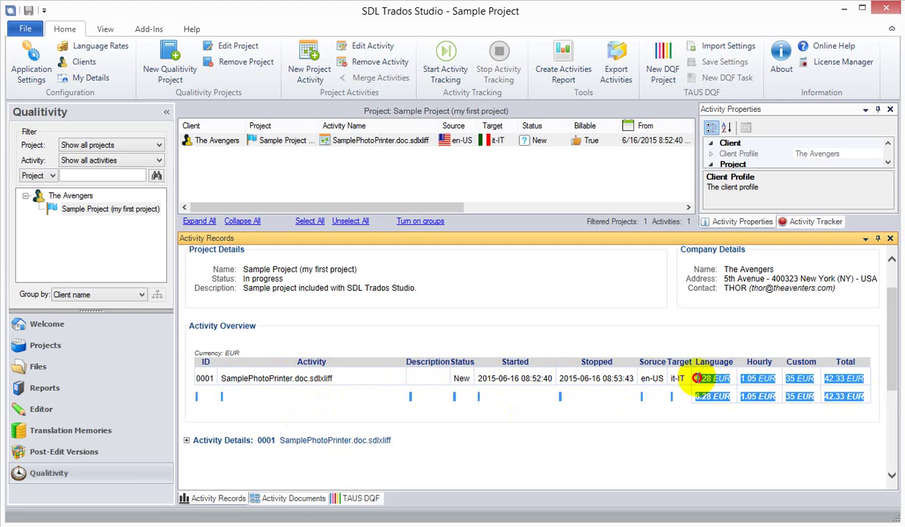
click(702, 380)
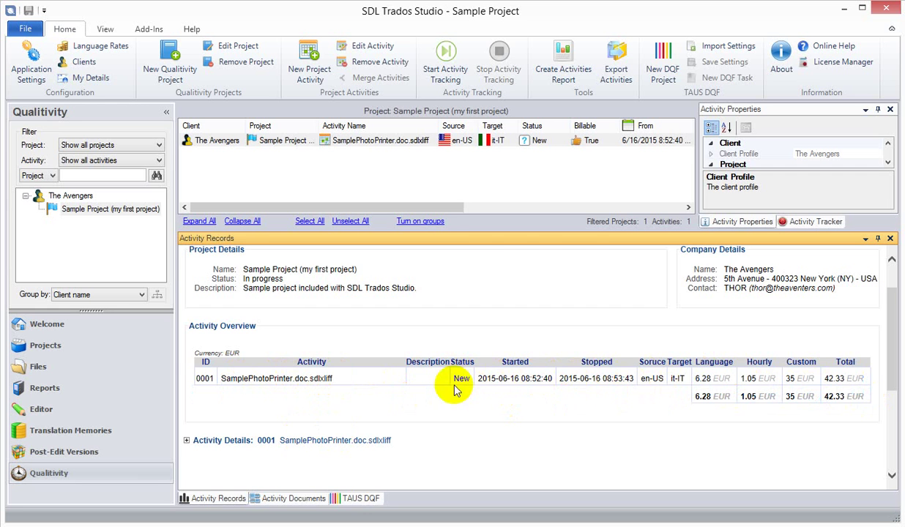
scroll(450, 388, up, 1)
scroll(326, 359, down, 2)
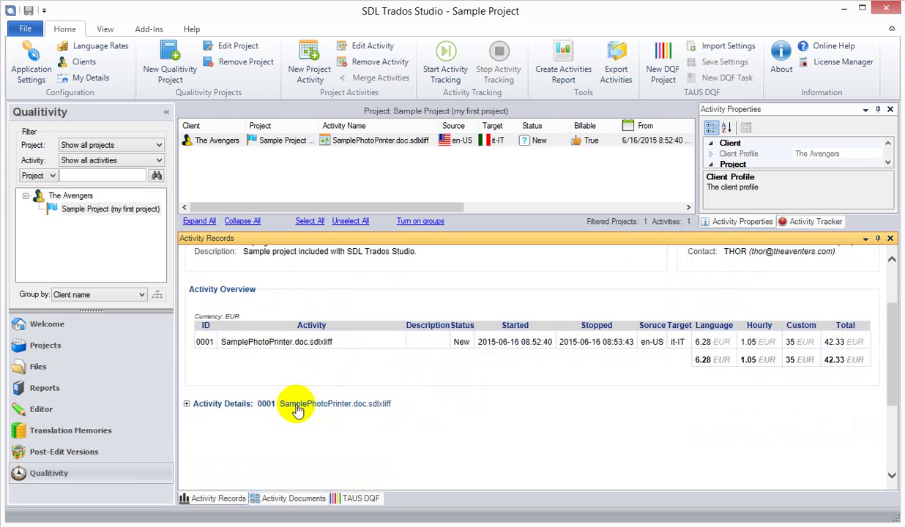
Expand the activity details to review the Language, Hourly and Custom rates, then collapse them
click(280, 410)
scroll(348, 401, down, 4)
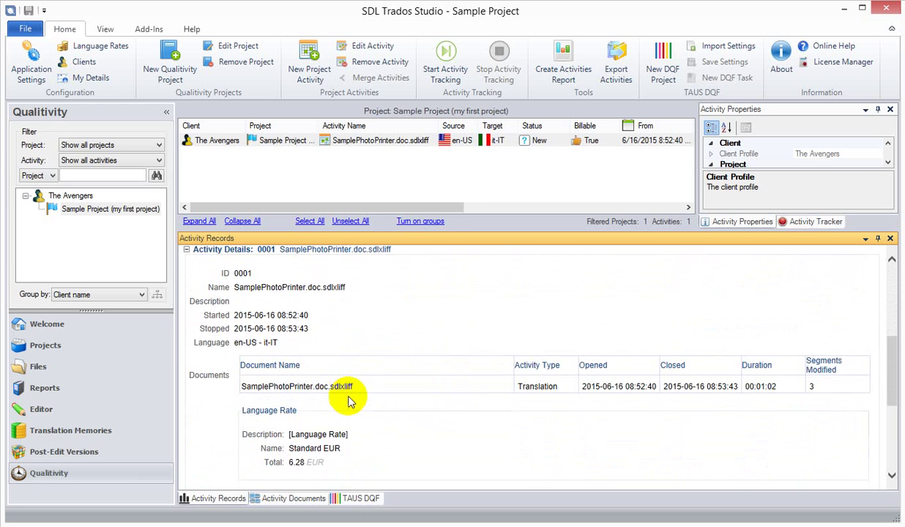
scroll(348, 399, down, 2)
scroll(349, 387, up, 4)
scroll(230, 378, up, 1)
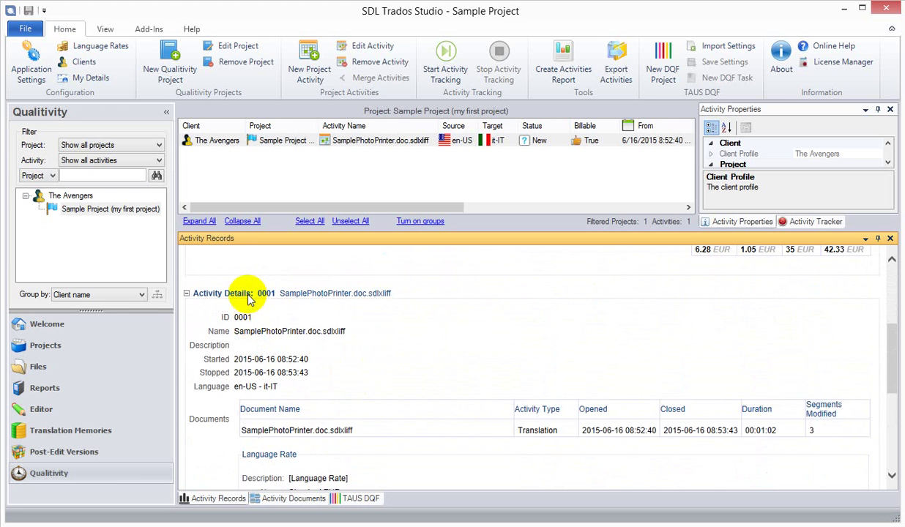
click(245, 295)
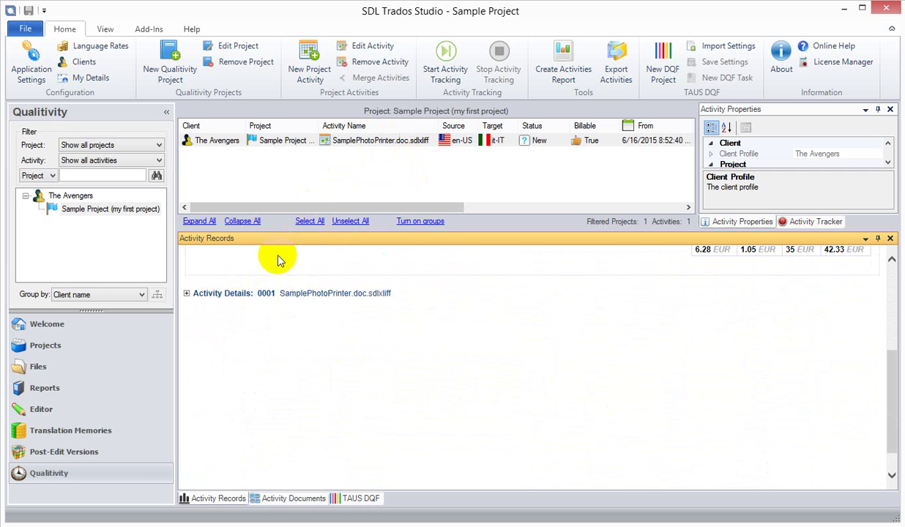
scroll(359, 322, up, 2)
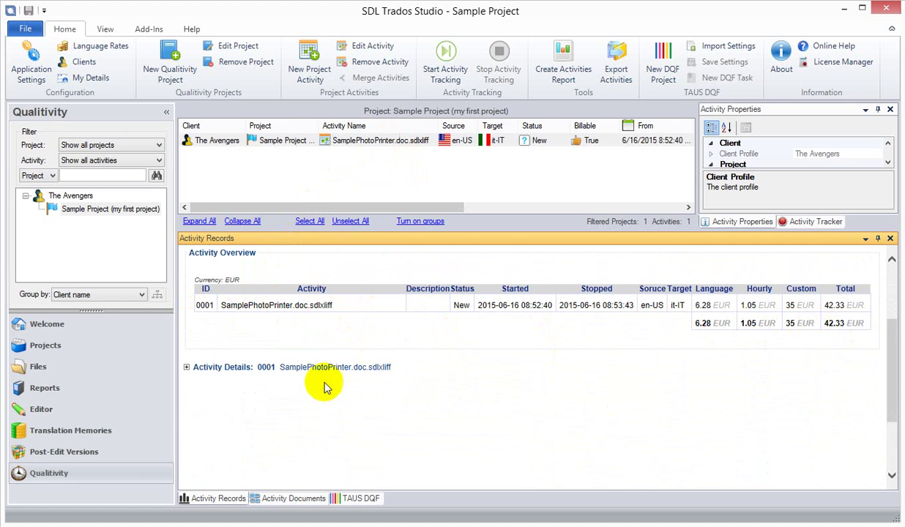
Re-expand the details, scroll the rate breakdown, collapse it and return to the 42.33 EUR overview
click(259, 368)
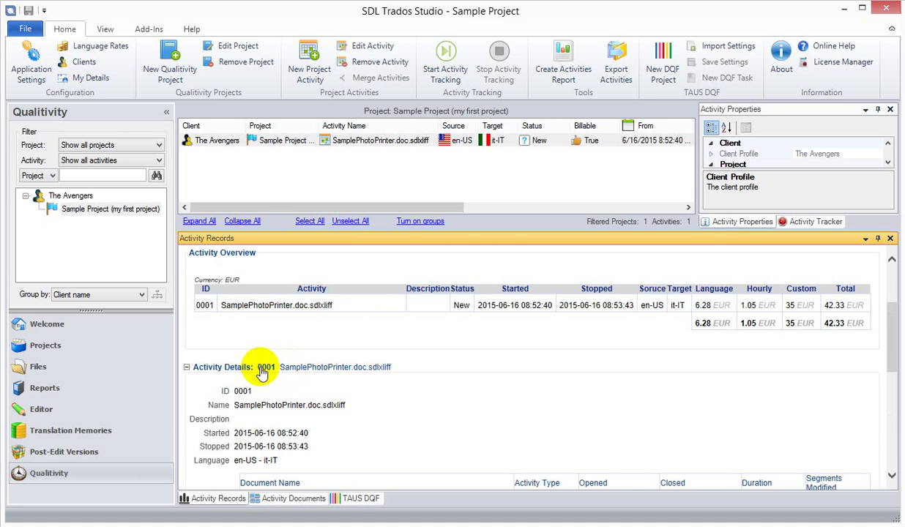
scroll(307, 386, down, 3)
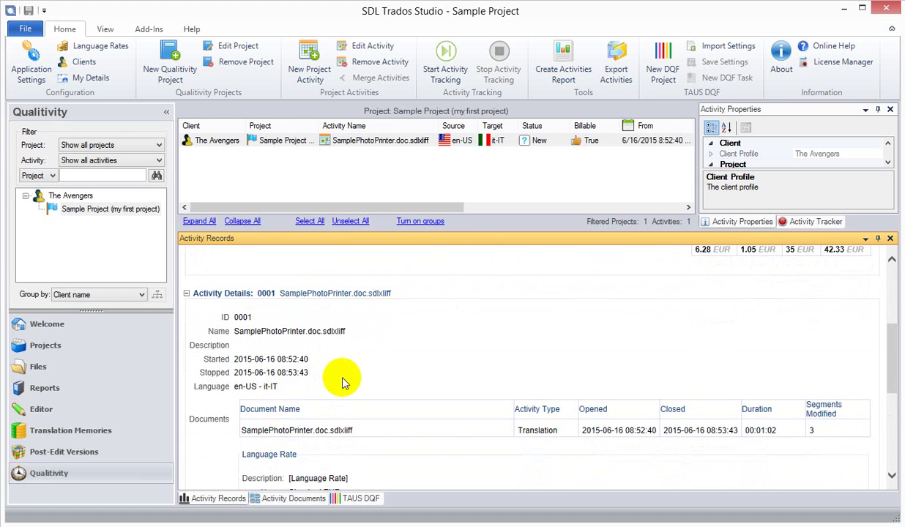
scroll(344, 381, down, 5)
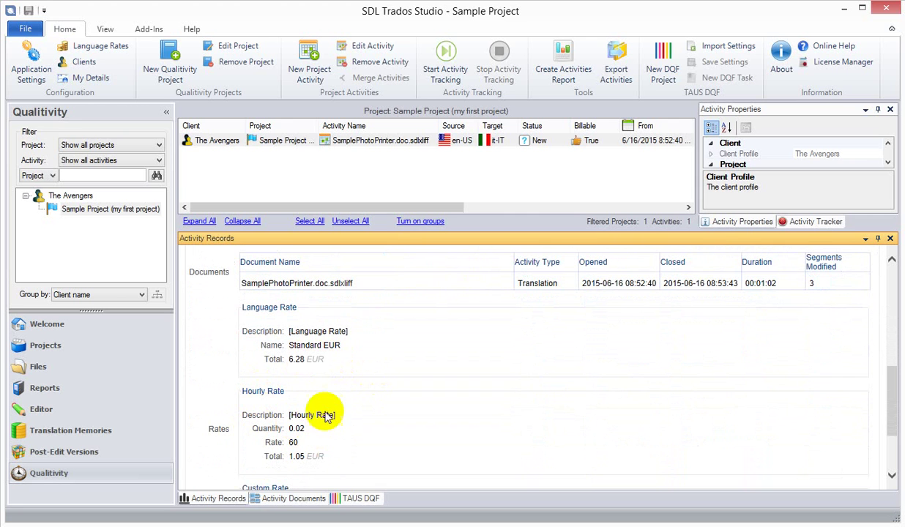
scroll(337, 402, down, 1)
scroll(335, 401, down, 3)
drag(341, 439, 300, 453)
scroll(315, 432, up, 4)
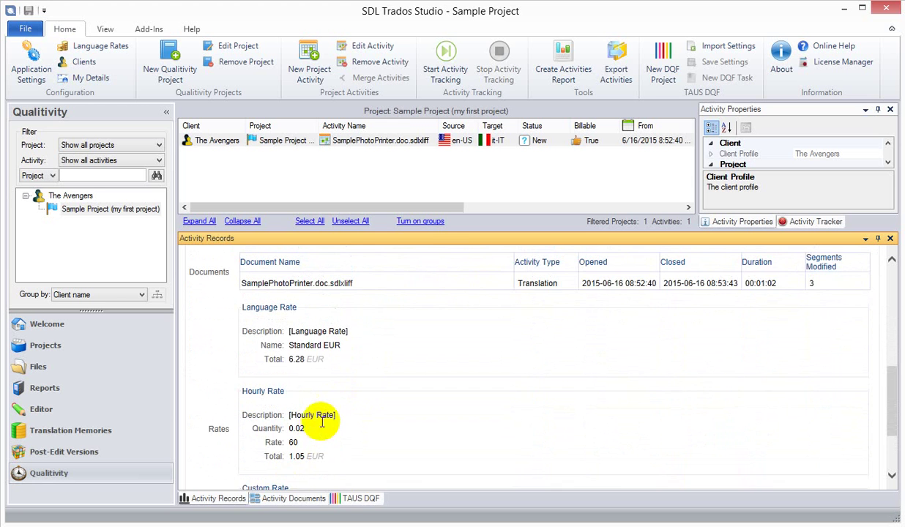
scroll(334, 408, up, 3)
scroll(334, 408, up, 3)
click(330, 333)
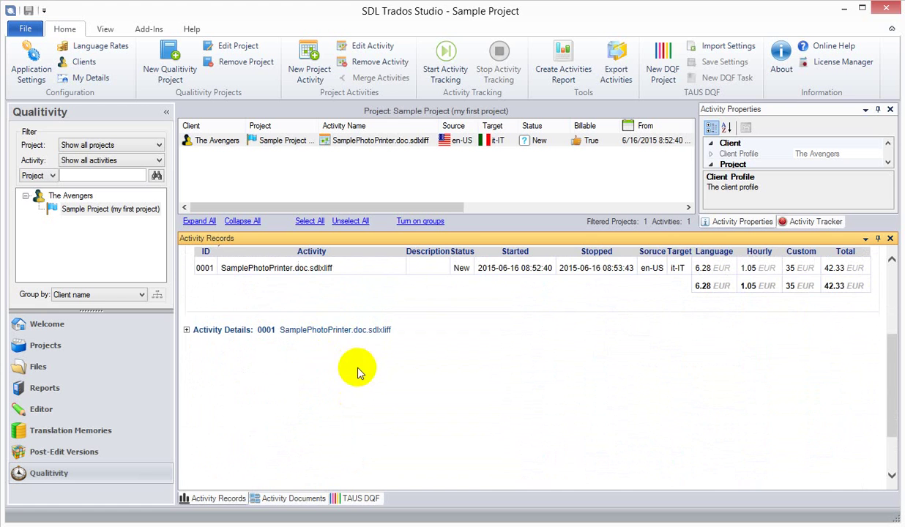
scroll(337, 352, up, 4)
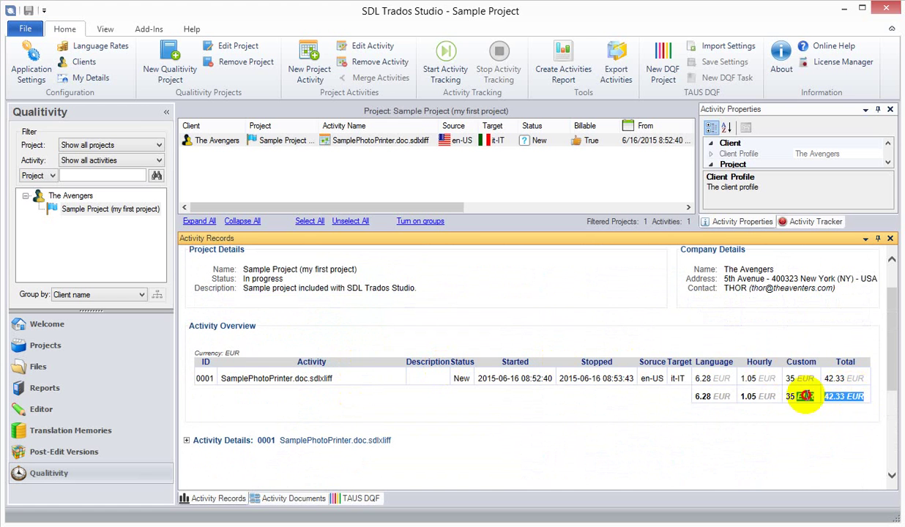
scroll(420, 362, up, 1)
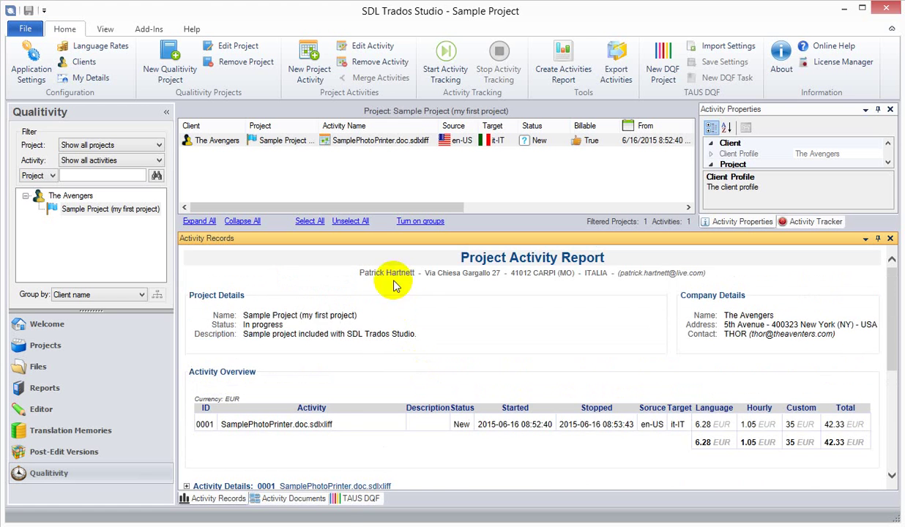
Show the Document Overview for SamplePhotoPrinter.doc.sdlxliff under Activity Documents
click(284, 499)
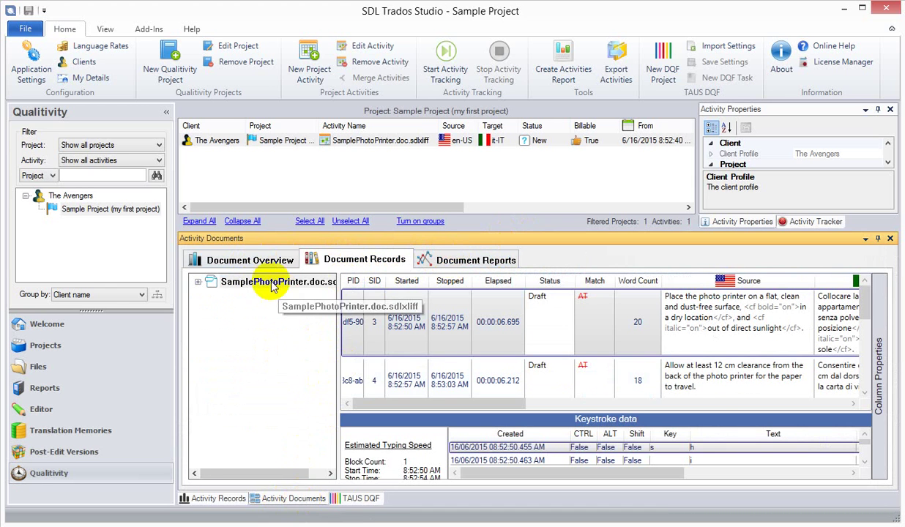
click(249, 260)
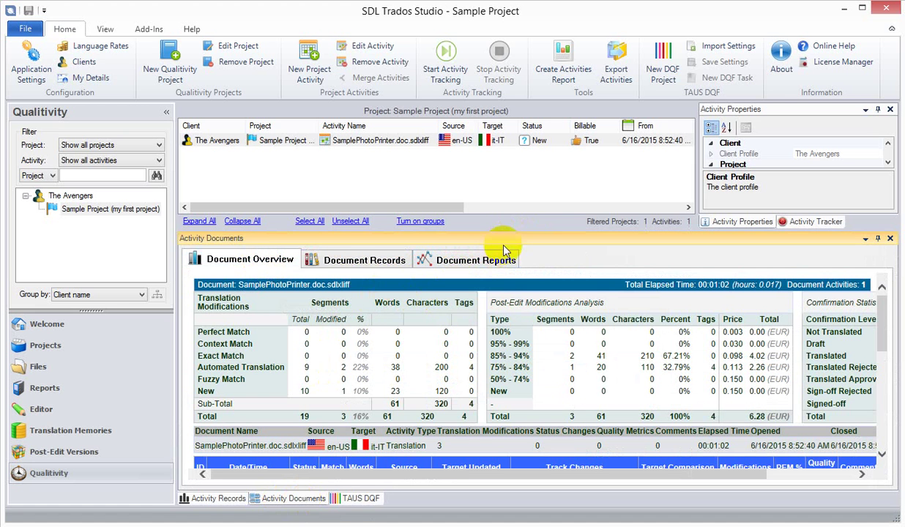
drag(508, 232, 514, 195)
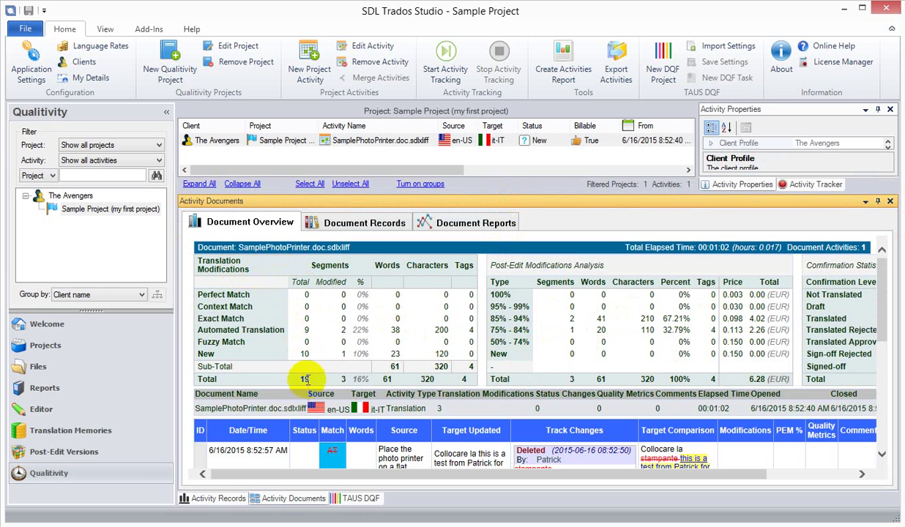
Point out the 19 total, 10 New and 9 Automated Translation segments, and 3 modified
click(304, 380)
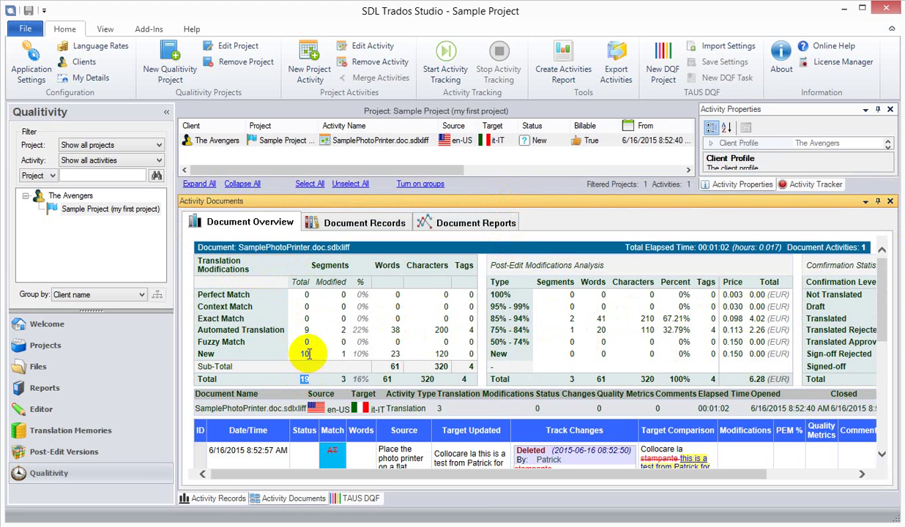
click(305, 353)
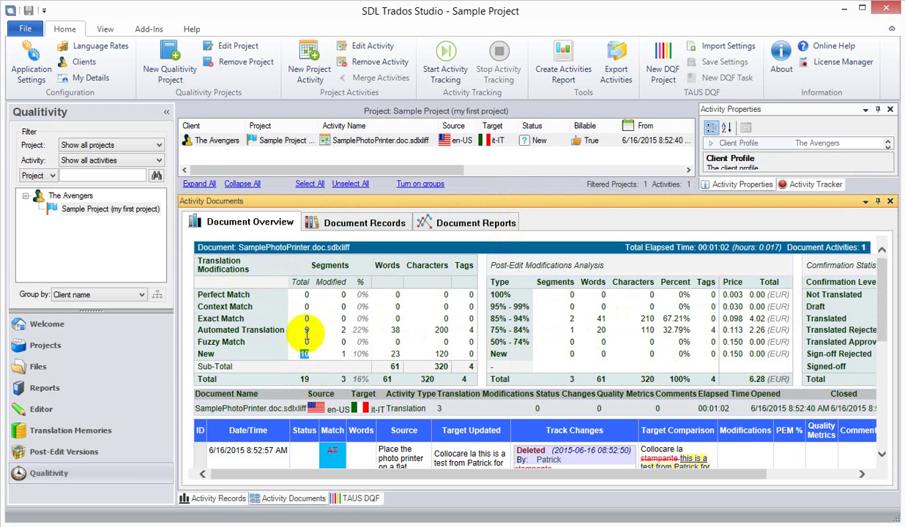
click(307, 329)
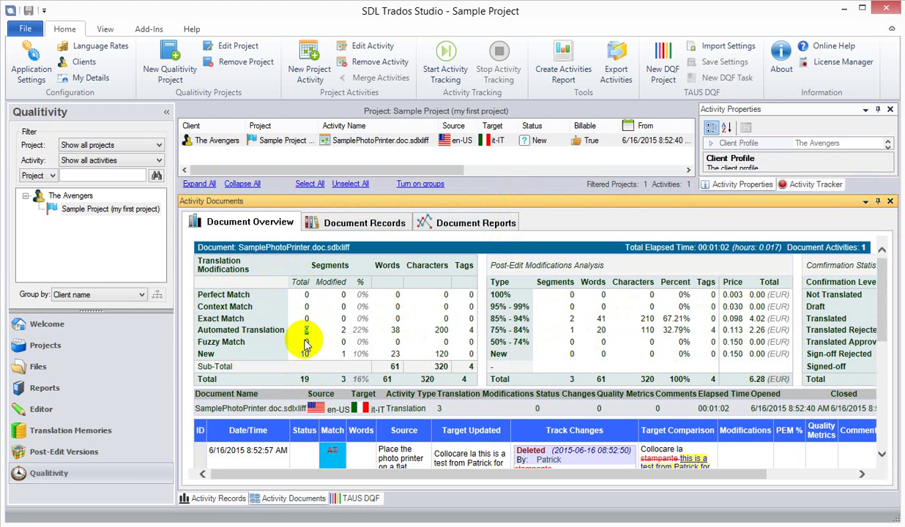
click(337, 281)
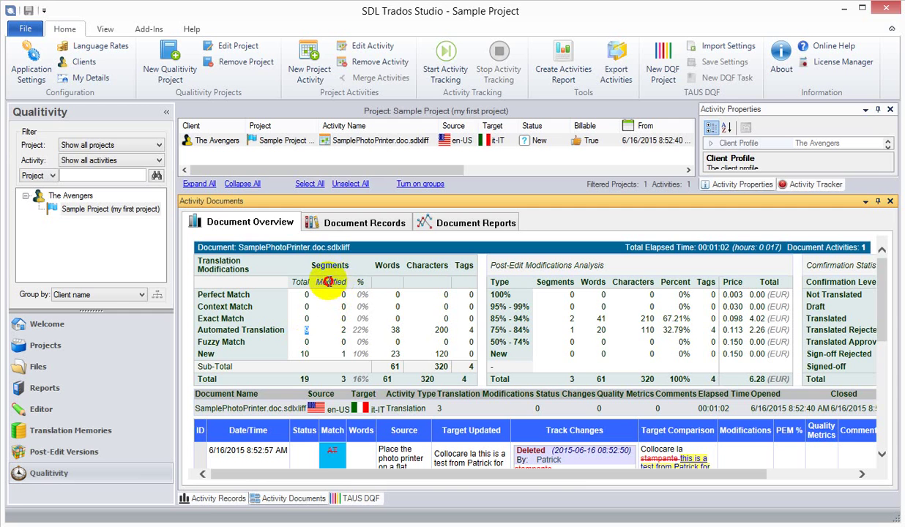
click(344, 330)
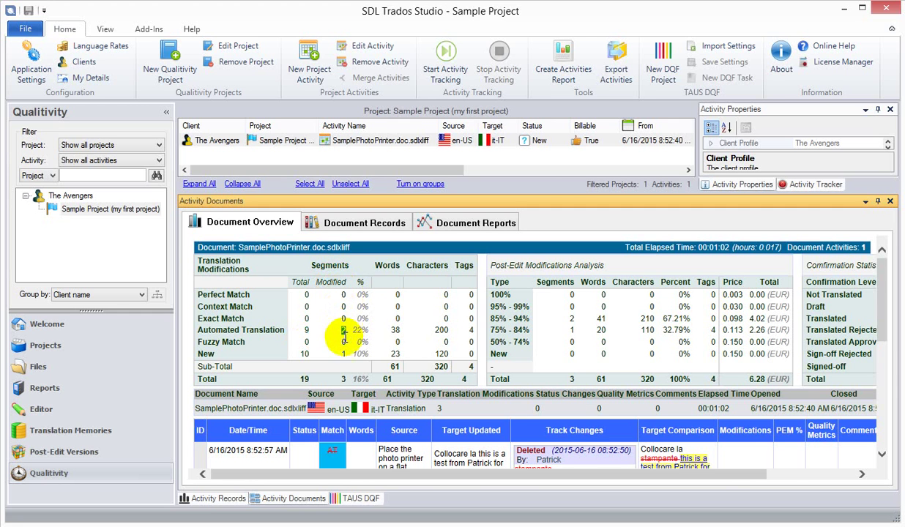
click(346, 380)
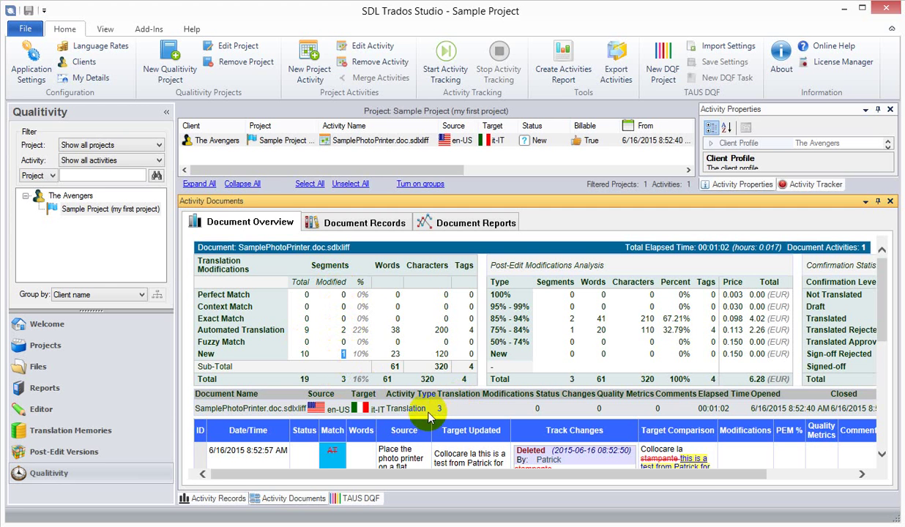
scroll(359, 410, down, 1)
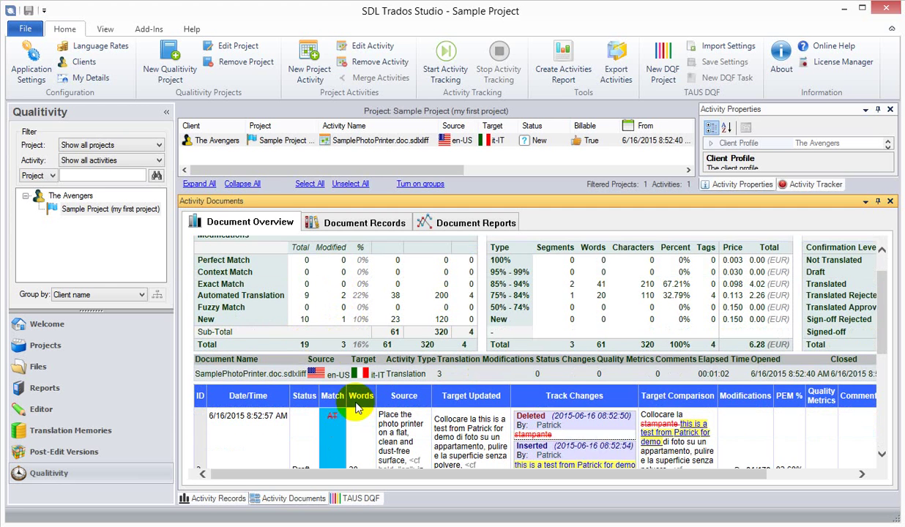
scroll(359, 410, down, 1)
scroll(359, 389, down, 1)
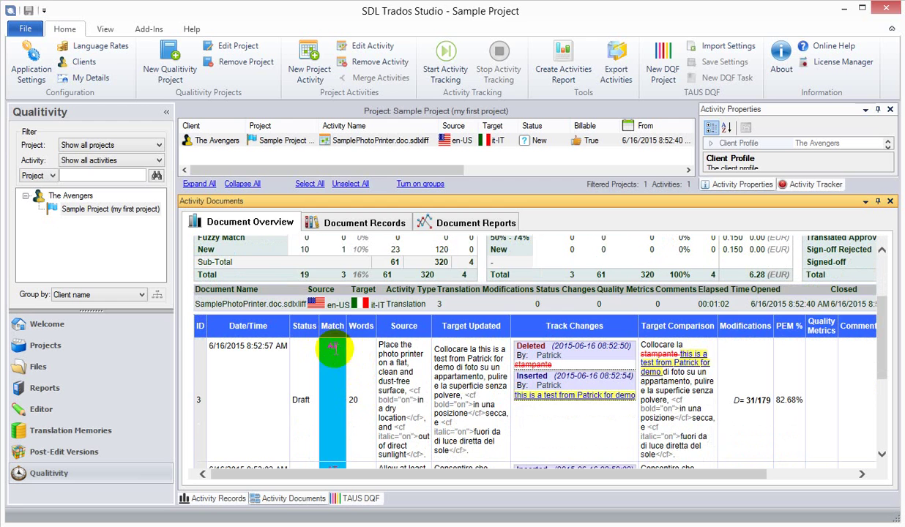
scroll(301, 296, up, 2)
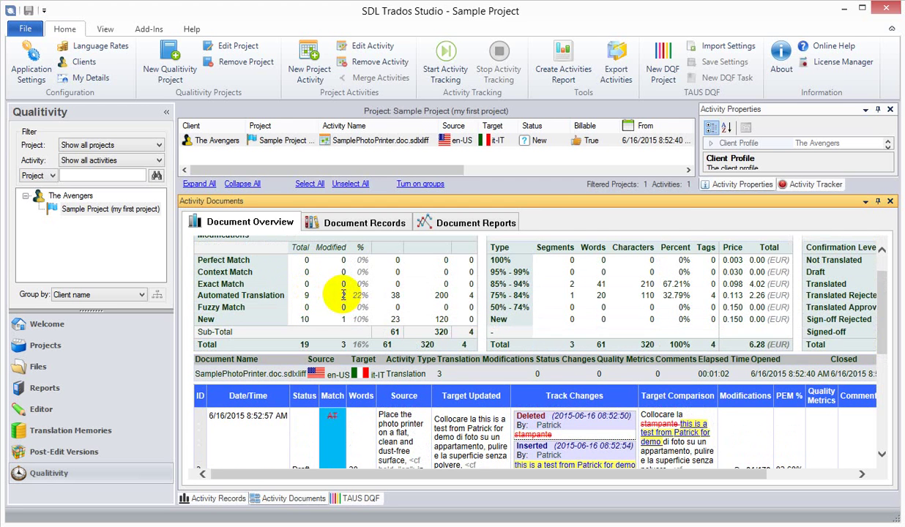
scroll(428, 413, down, 3)
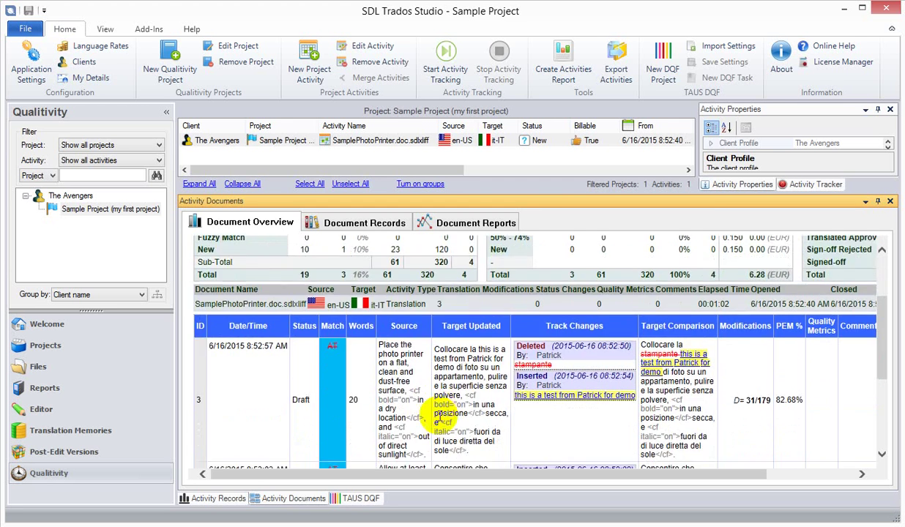
scroll(410, 407, down, 1)
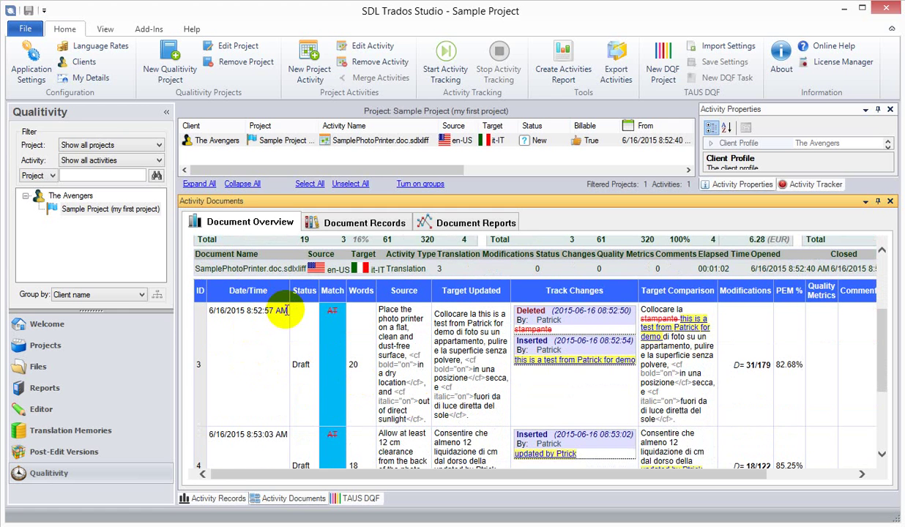
drag(288, 311, 224, 310)
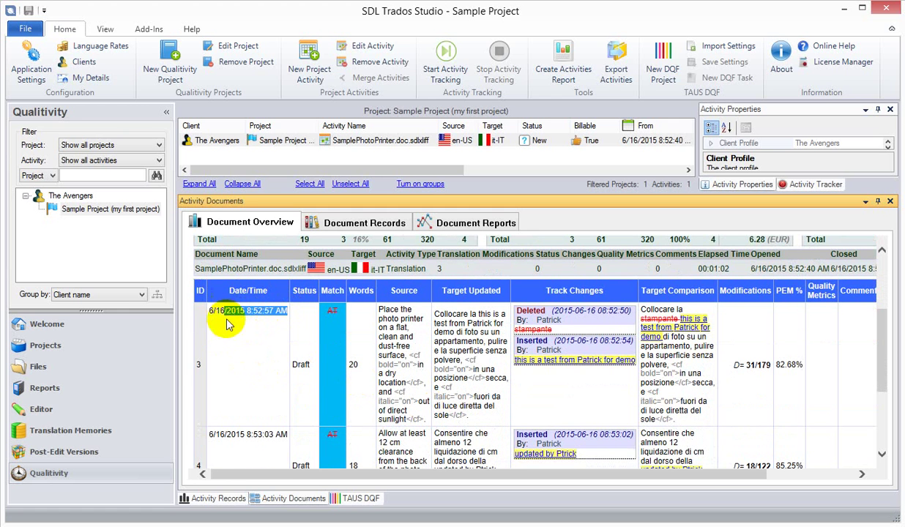
click(196, 364)
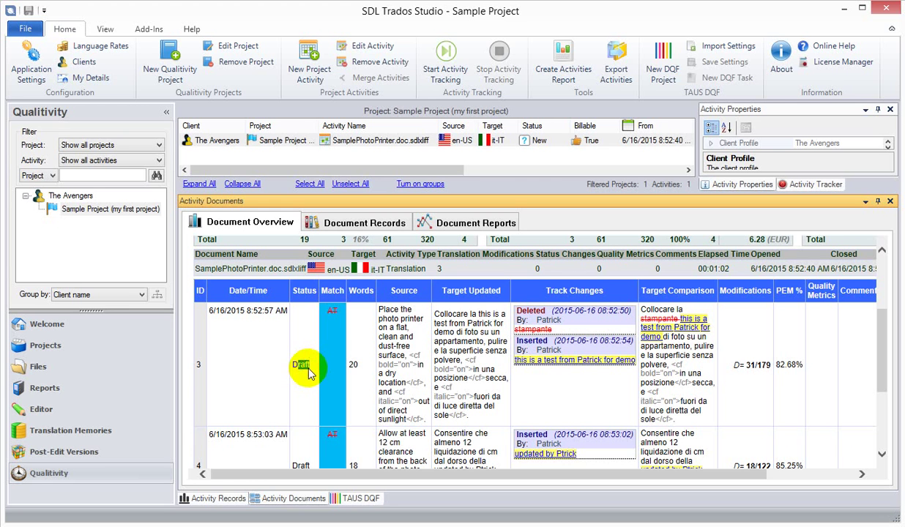
drag(299, 364, 325, 374)
scroll(401, 355, down, 1)
click(297, 330)
scroll(461, 322, up, 1)
scroll(481, 341, down, 5)
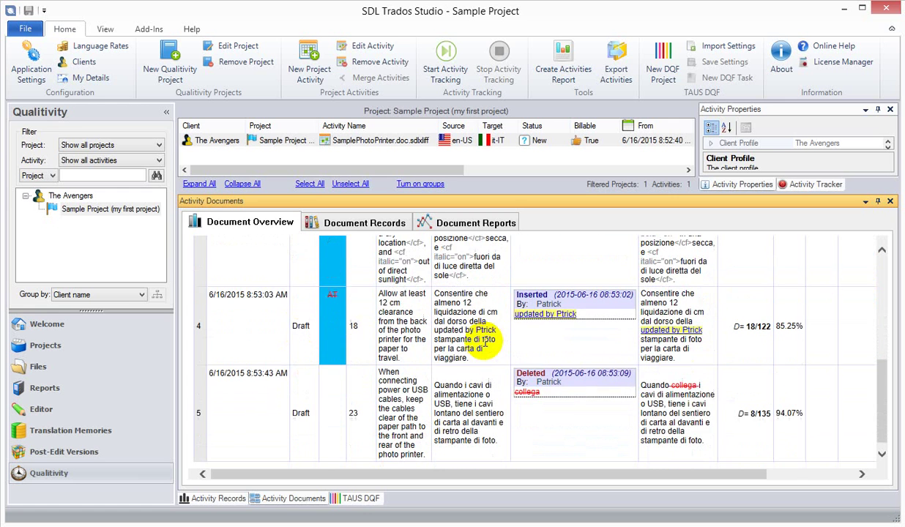
scroll(370, 304, up, 4)
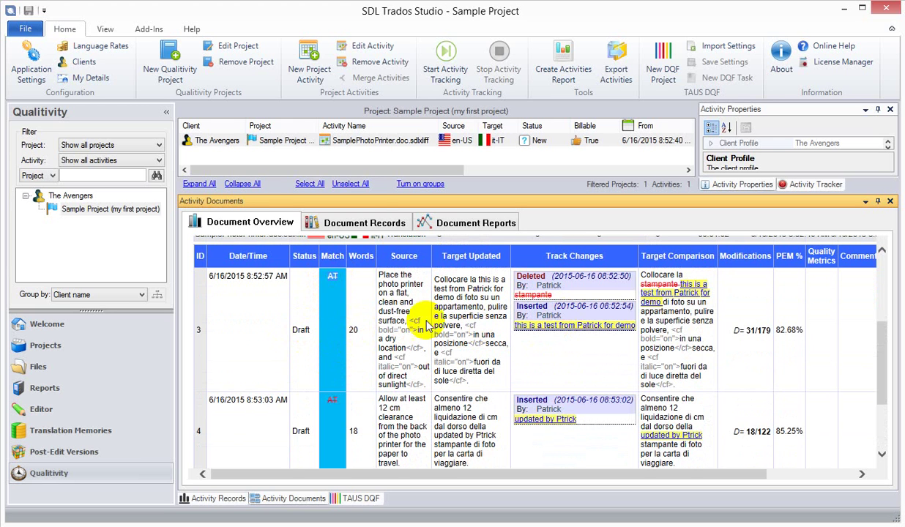
scroll(411, 322, up, 2)
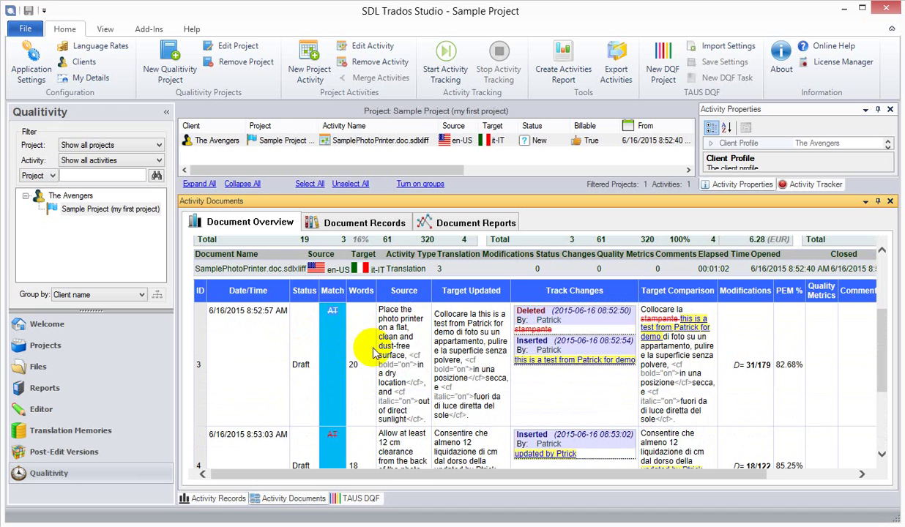
click(399, 339)
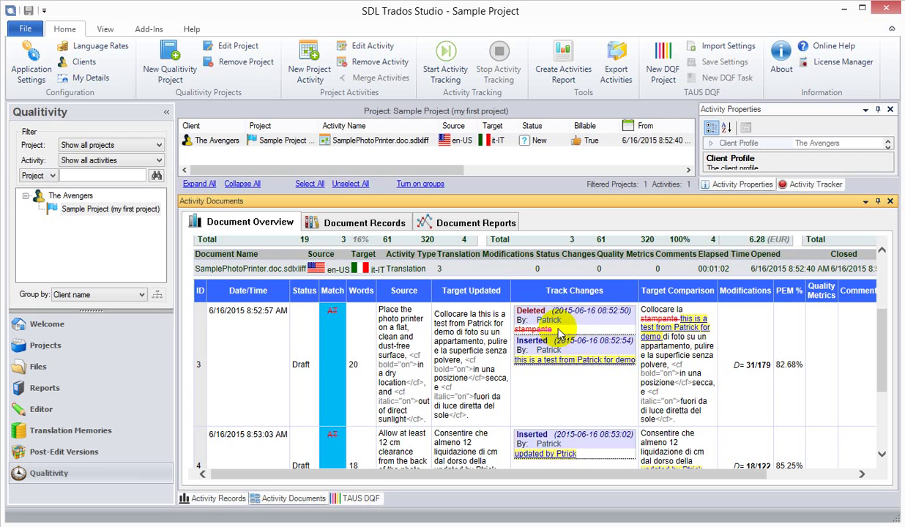
drag(554, 330, 499, 328)
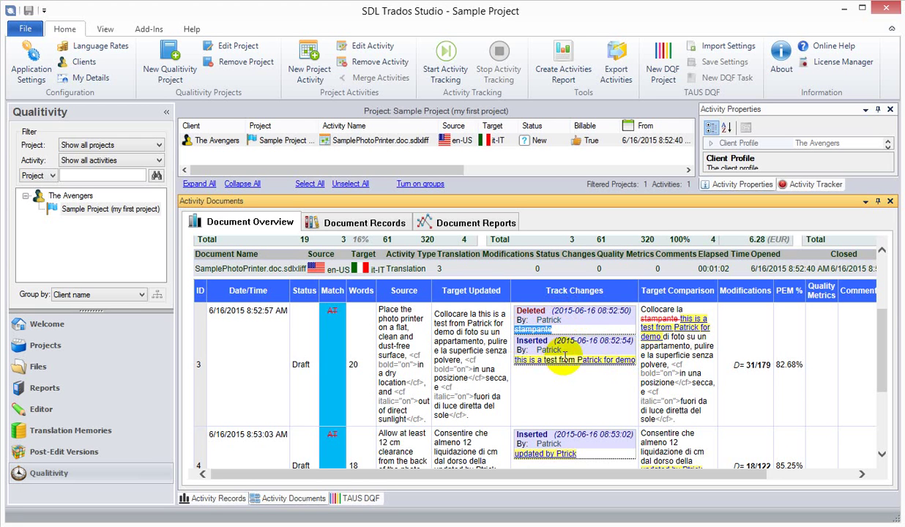
drag(515, 360, 622, 361)
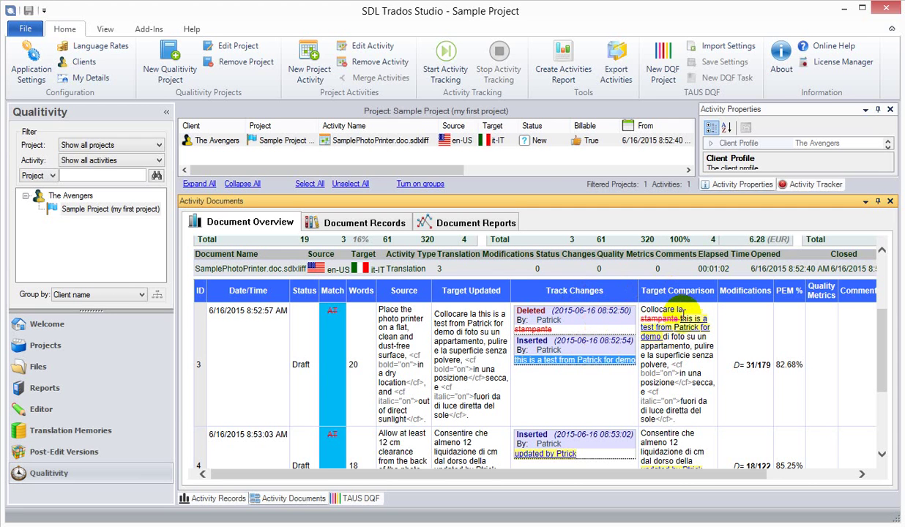
drag(537, 320, 545, 331)
double_click(521, 331)
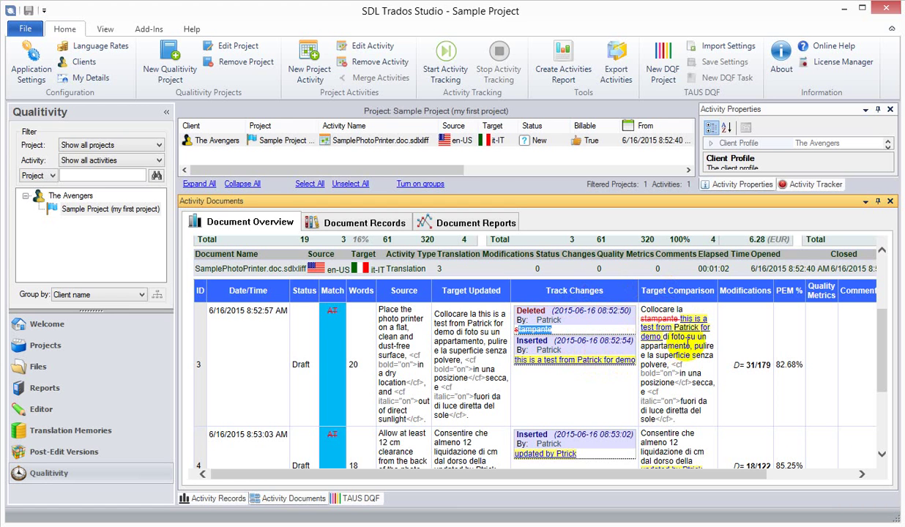
scroll(670, 336, down, 2)
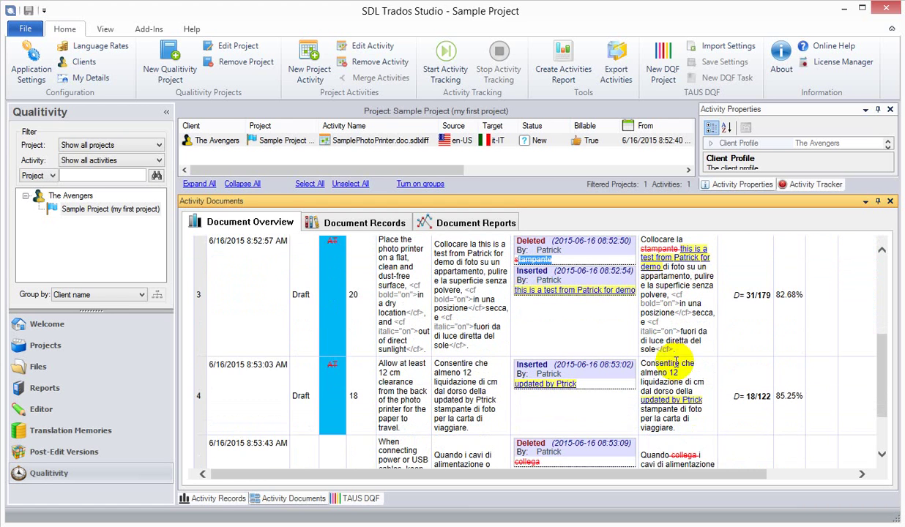
scroll(432, 380, down, 1)
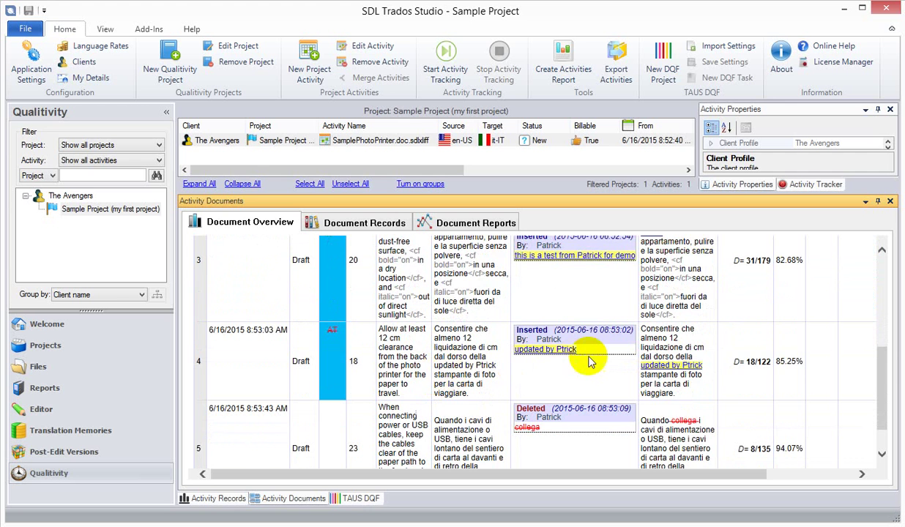
scroll(589, 355, down, 1)
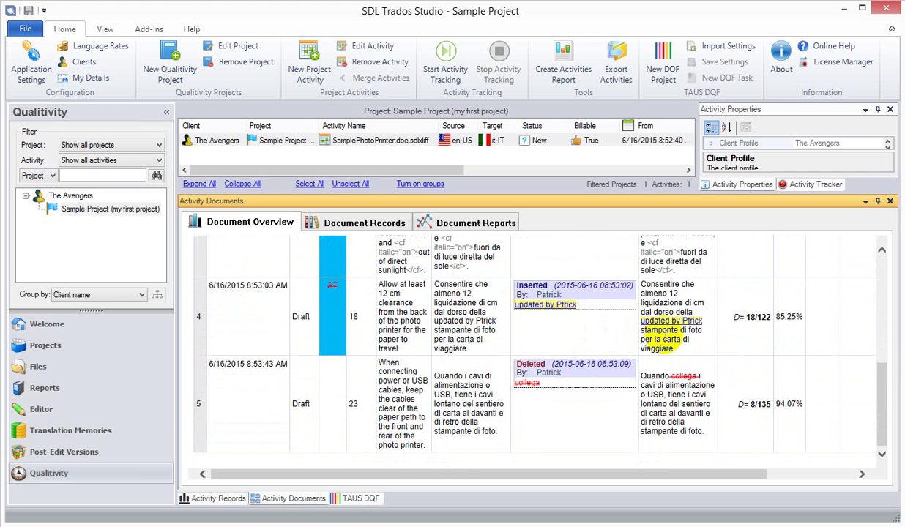
scroll(703, 333, up, 1)
scroll(724, 336, up, 3)
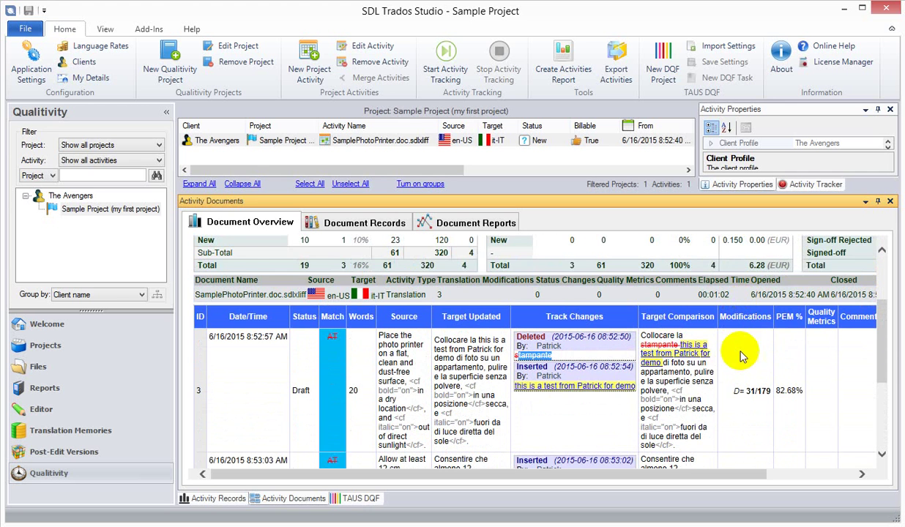
scroll(747, 366, down, 1)
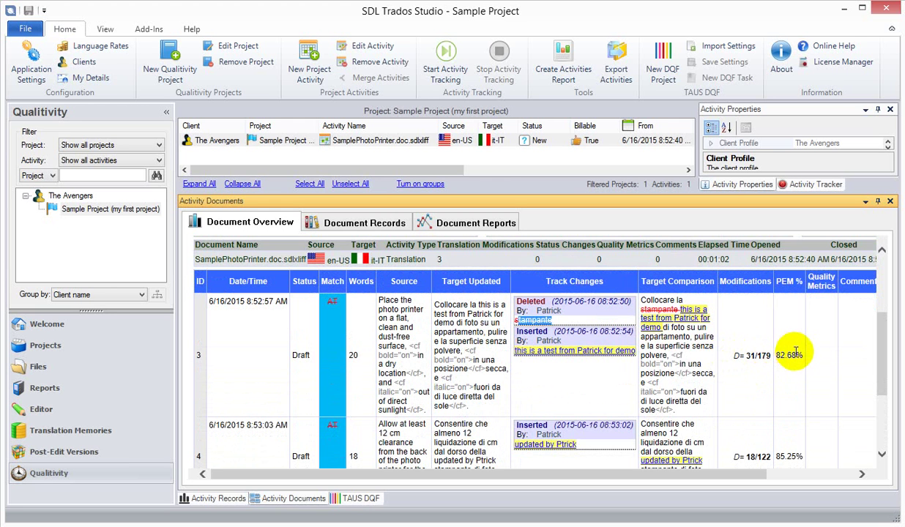
scroll(798, 355, up, 4)
scroll(797, 360, up, 1)
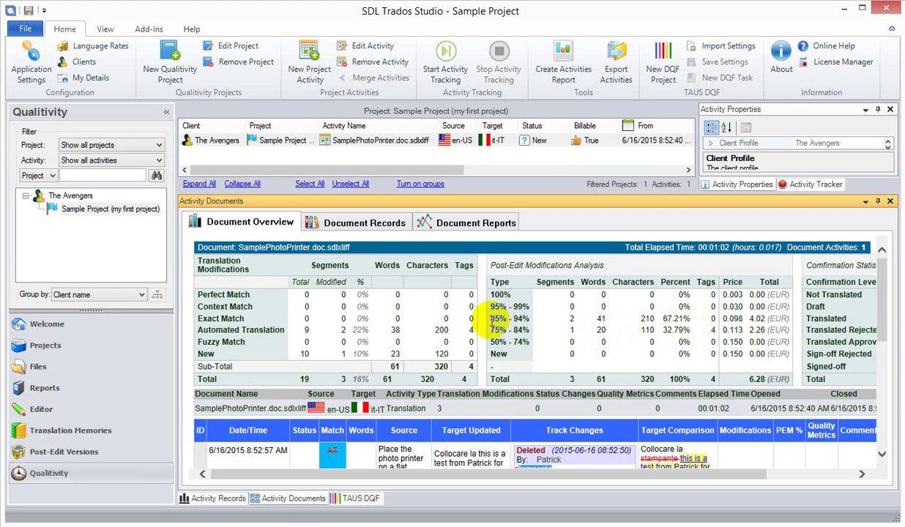
drag(490, 307, 526, 310)
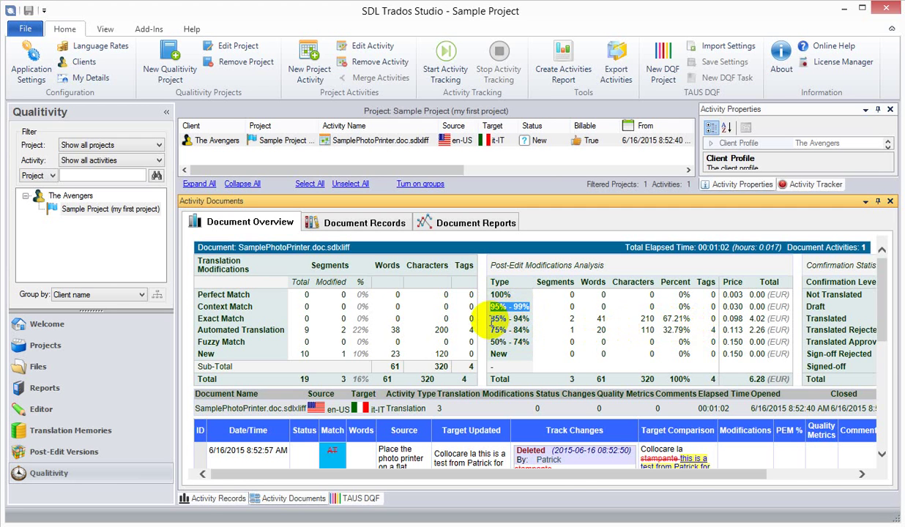
mouse_move(492, 318)
mouse_down()
mouse_move(529, 319)
mouse_move(510, 331)
mouse_up()
scroll(615, 341, down, 3)
scroll(723, 359, down, 1)
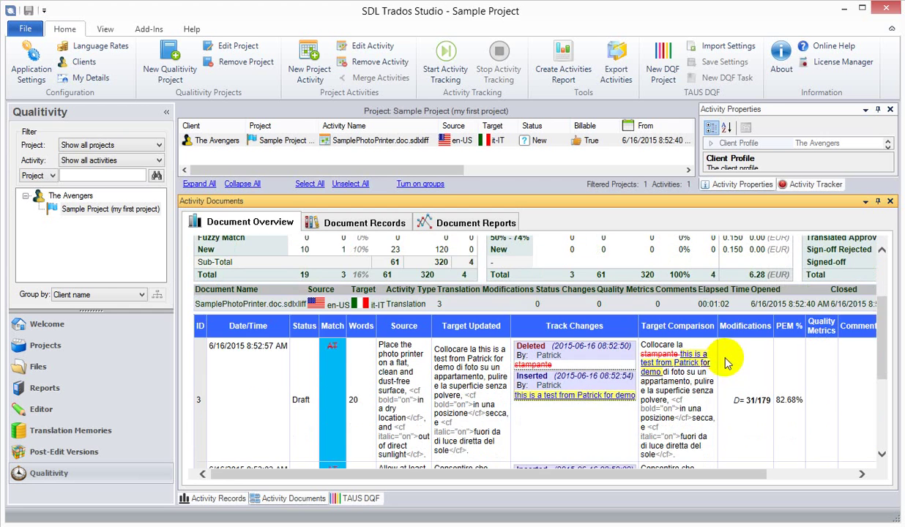
scroll(714, 367, down, 1)
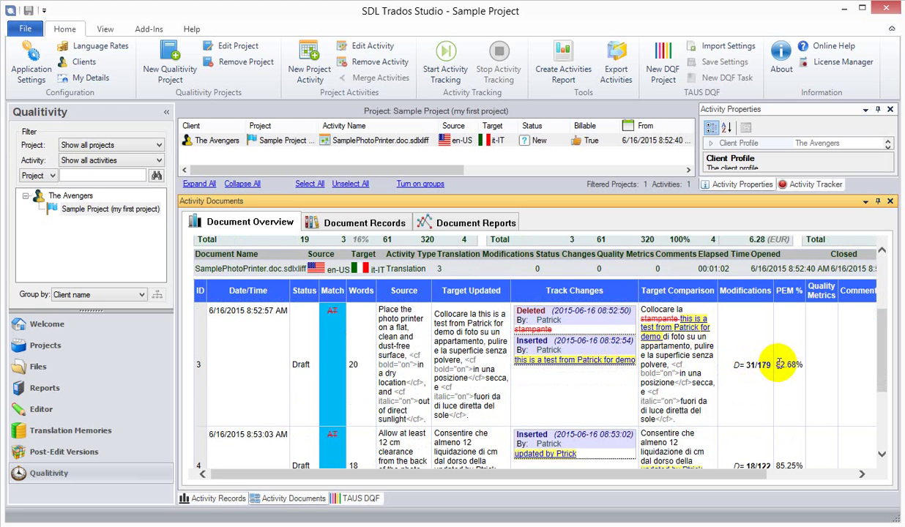
double_click(788, 364)
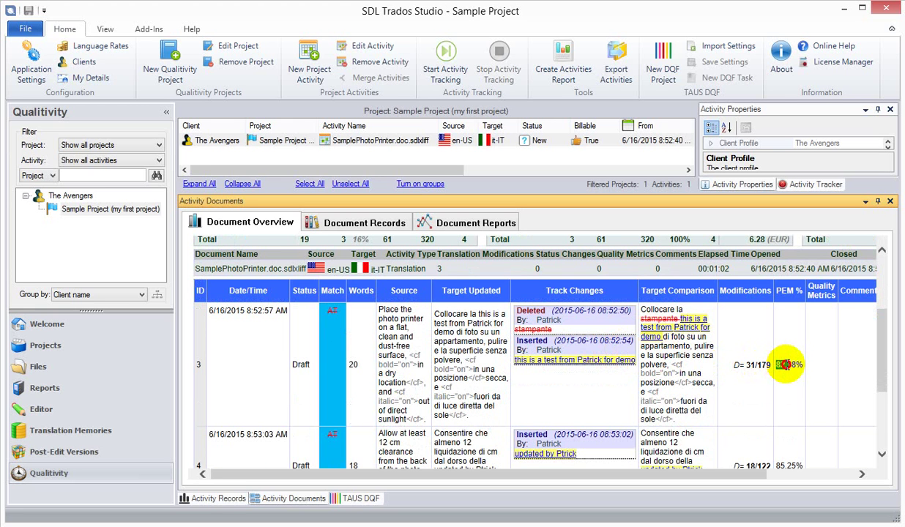
scroll(789, 364, up, 1)
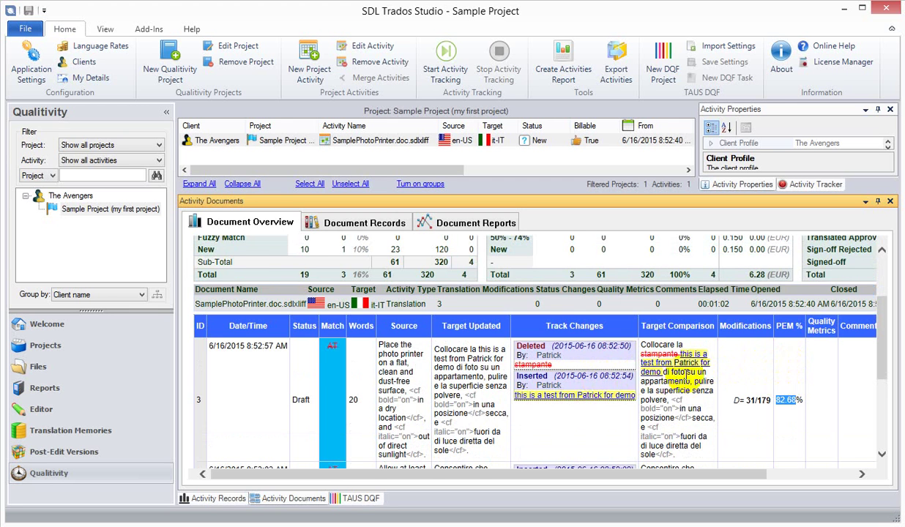
scroll(687, 369, up, 1)
scroll(682, 403, up, 1)
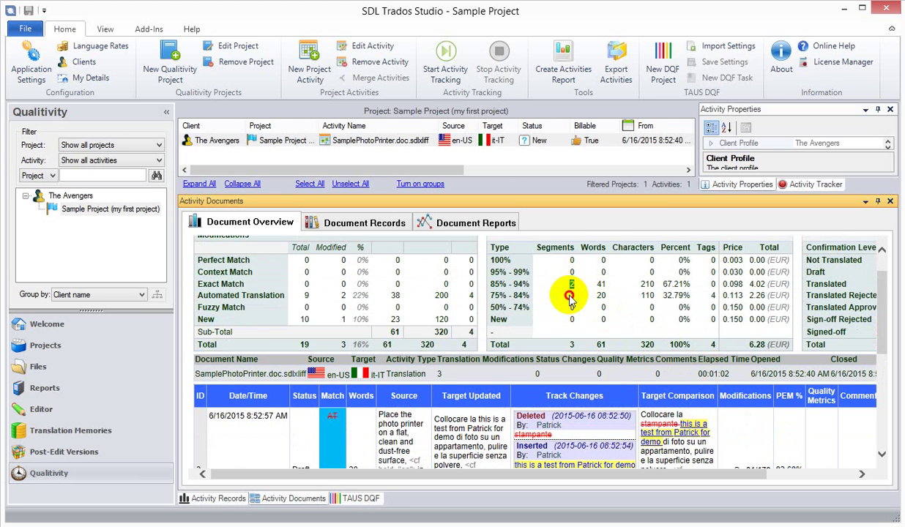
scroll(579, 297, up, 1)
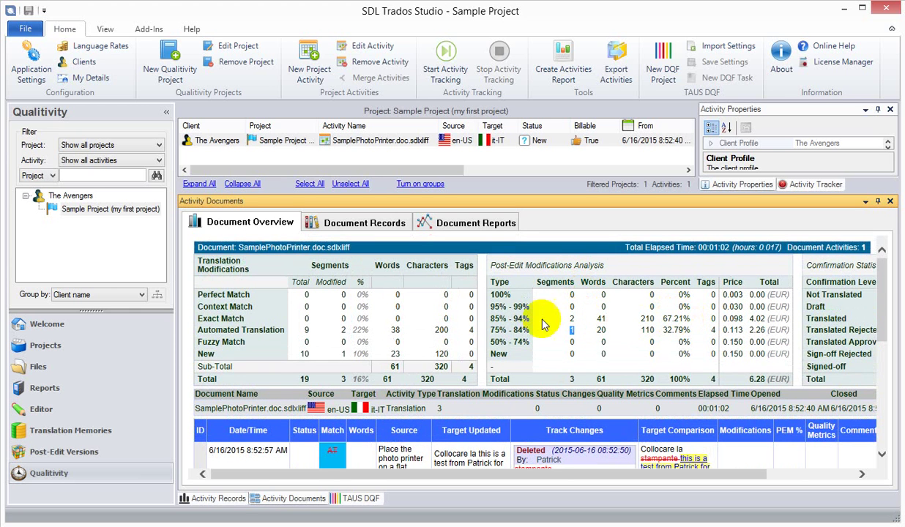
drag(514, 318, 531, 318)
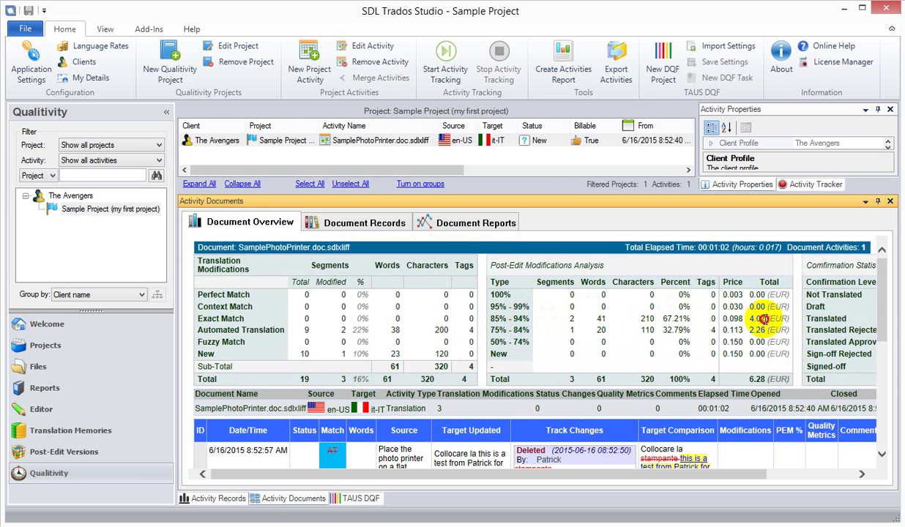
drag(763, 319, 752, 318)
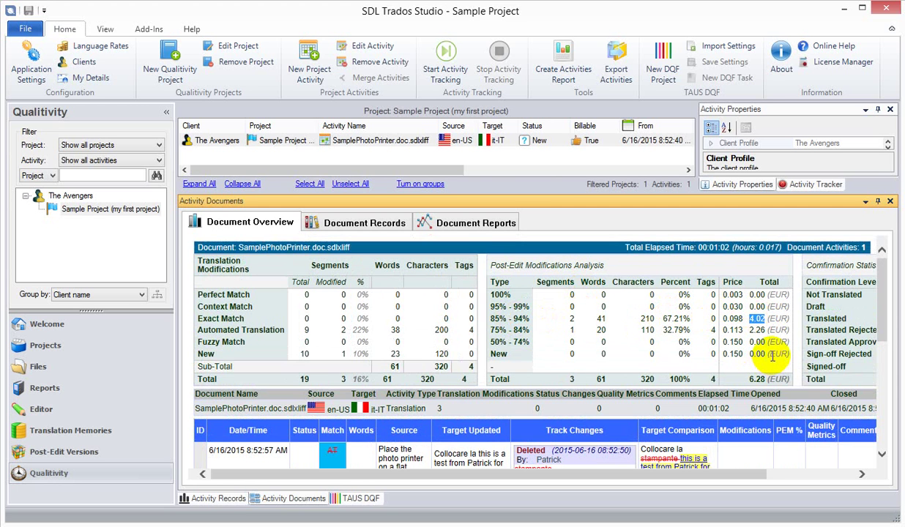
mouse_move(773, 356)
mouse_down()
mouse_move(766, 344)
mouse_move(780, 354)
mouse_up()
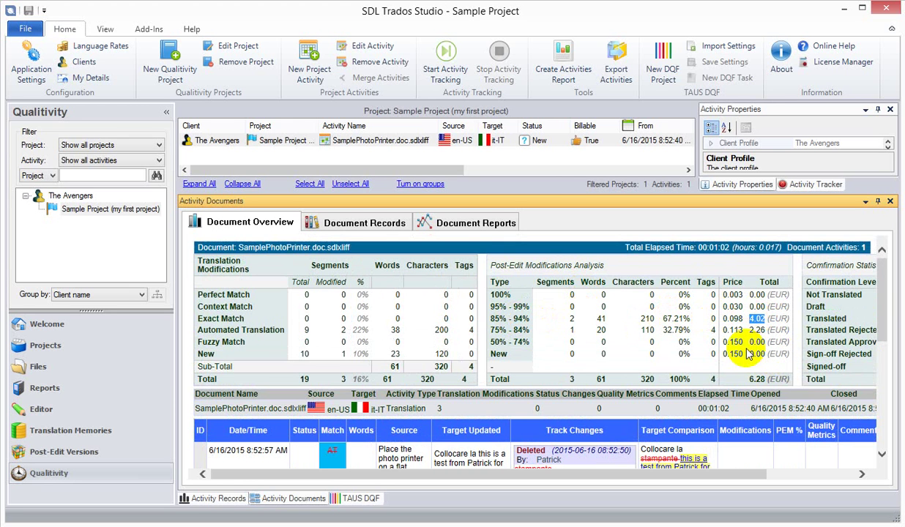
scroll(744, 350, down, 1)
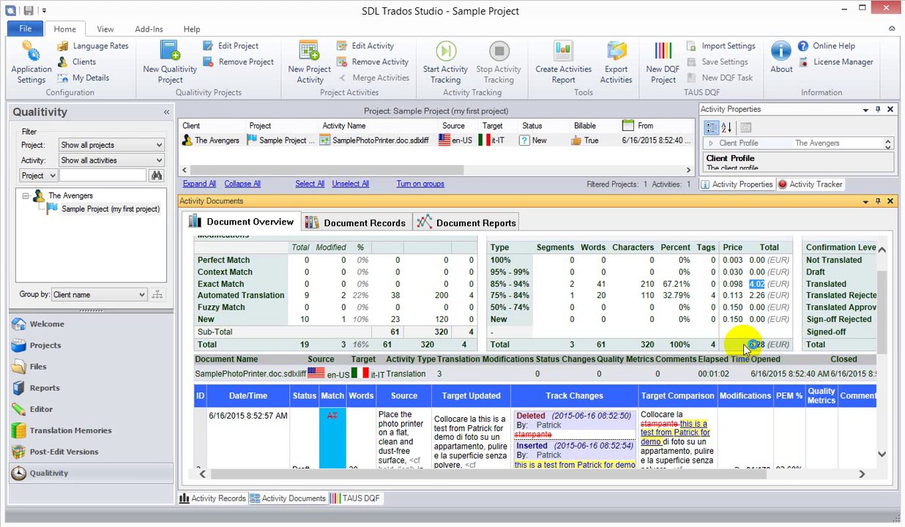
scroll(745, 350, down, 1)
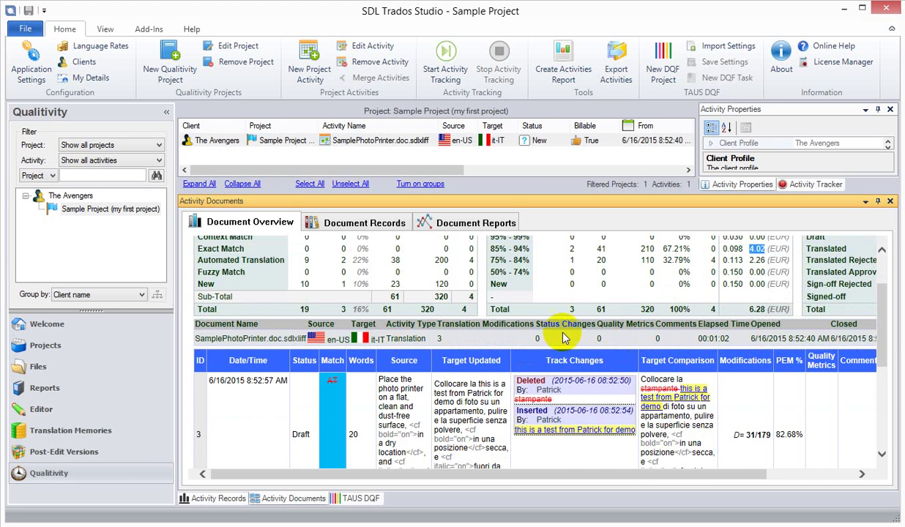
Highlight the document row's counts and 00:01:02 elapsed time, then switch to Document Records
drag(448, 338, 714, 337)
drag(639, 474, 616, 471)
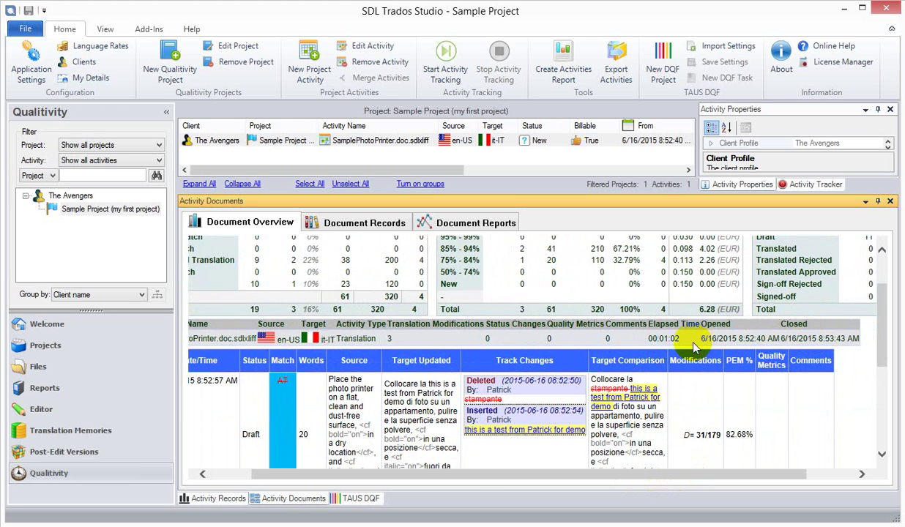
click(650, 338)
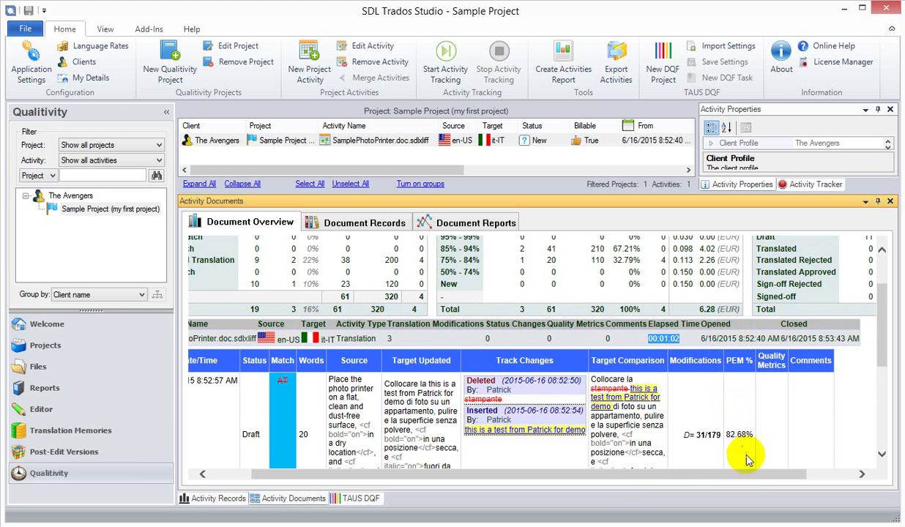
drag(756, 478, 700, 478)
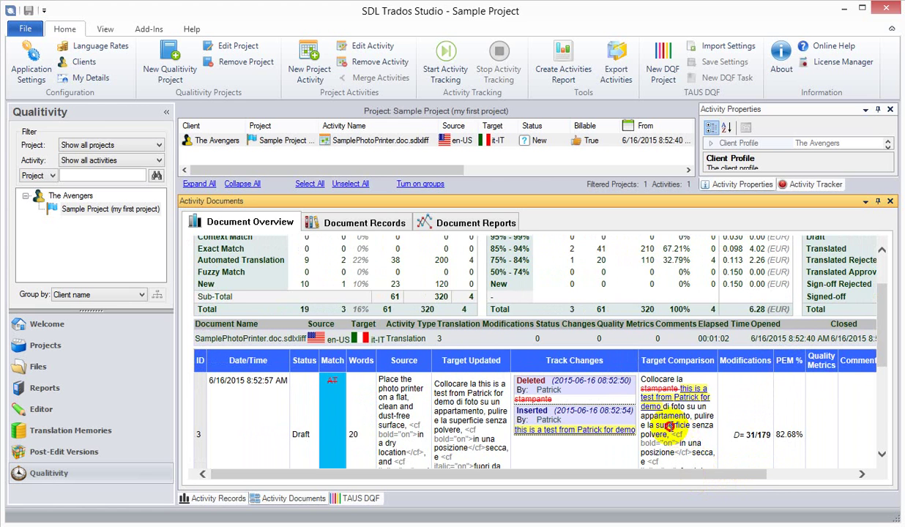
scroll(661, 398, down, 3)
scroll(653, 354, up, 5)
click(399, 230)
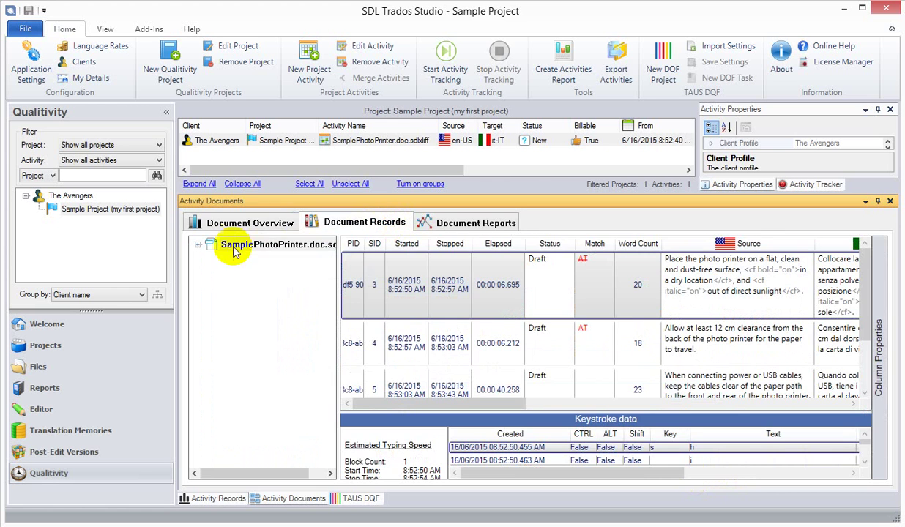
Open the 8:52:40 AM activity's records, view segment 5's keystrokes and auto-hide the projects panel
click(197, 245)
click(279, 260)
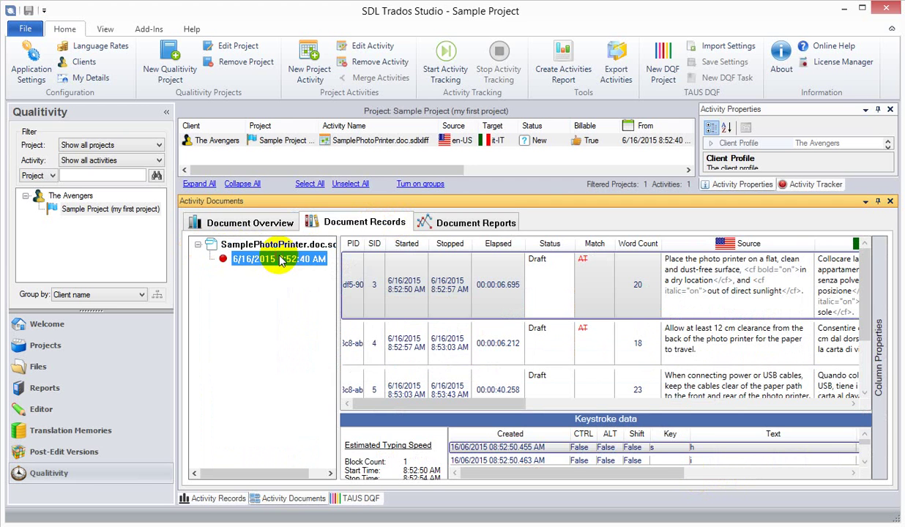
drag(618, 412, 620, 326)
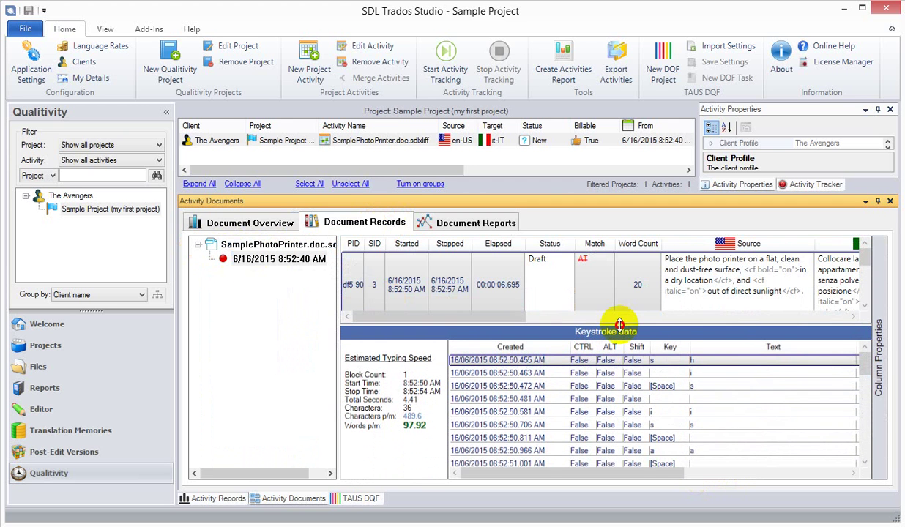
scroll(490, 288, down, 2)
click(491, 286)
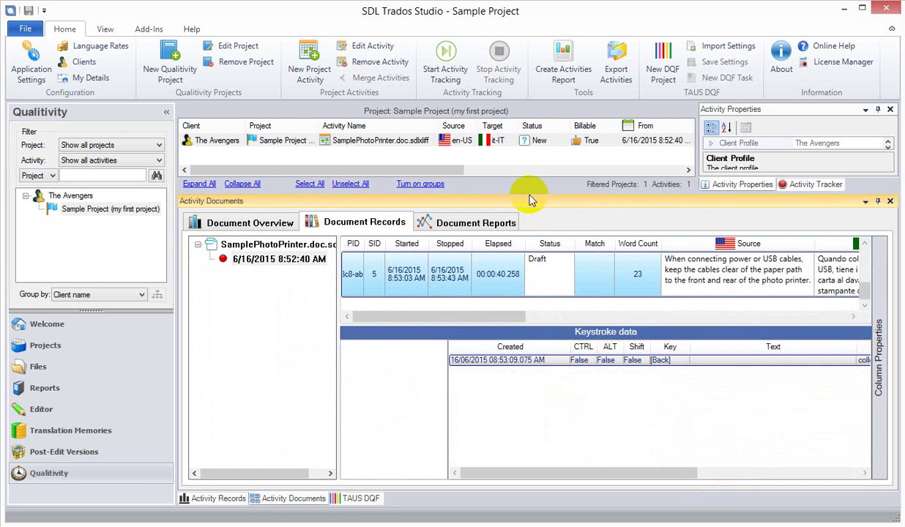
click(532, 105)
click(279, 170)
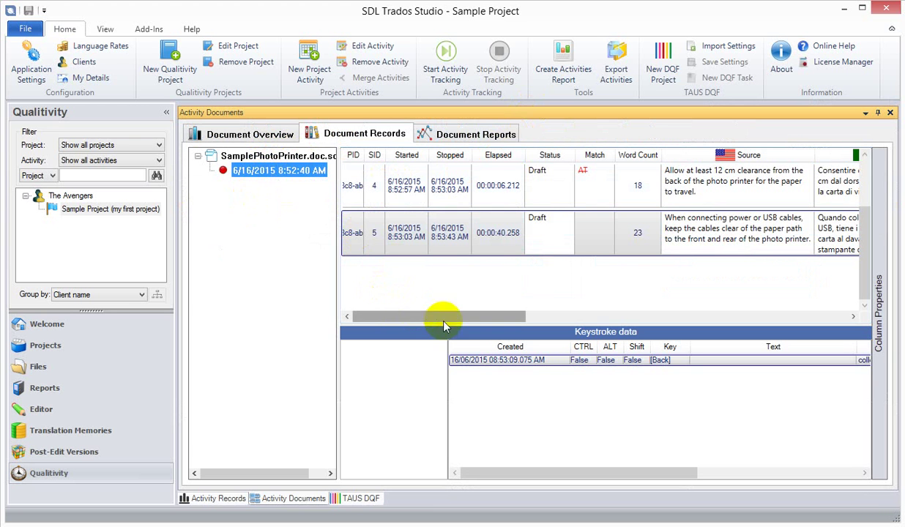
Compare the keystroke logs of segments 5, 4 and 3, resizing the Keystroke data panes
click(404, 232)
scroll(404, 253, up, 1)
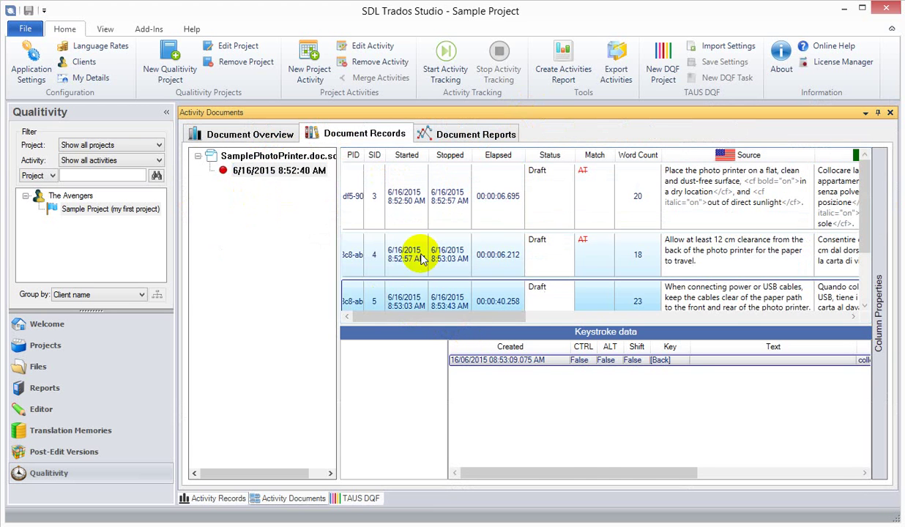
click(404, 252)
click(405, 202)
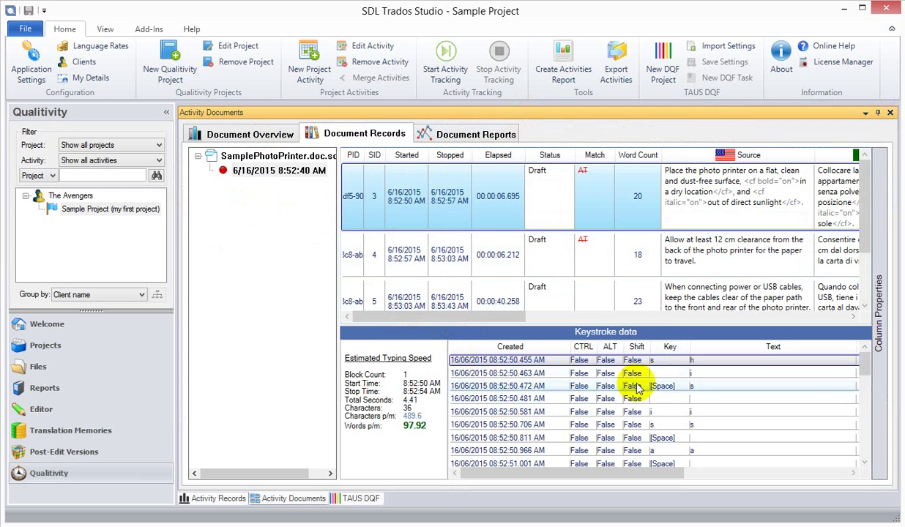
drag(631, 322, 635, 277)
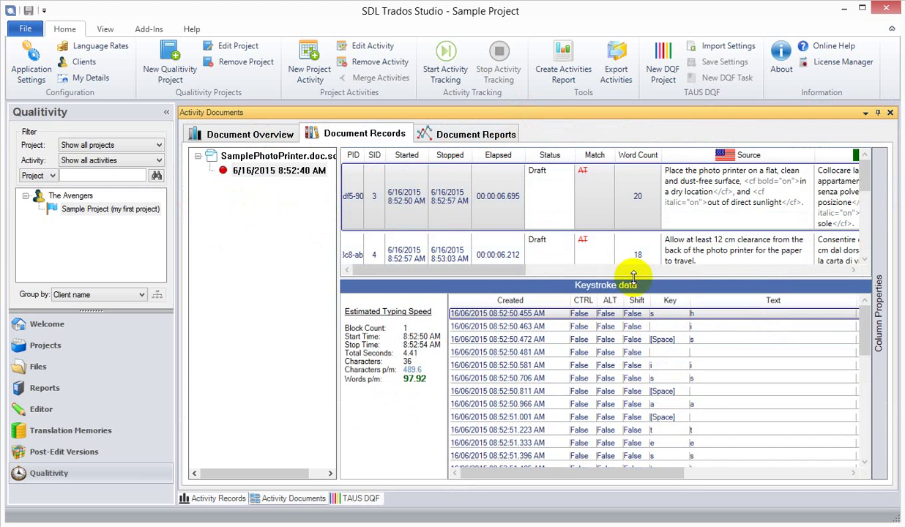
click(651, 474)
drag(651, 474, 624, 477)
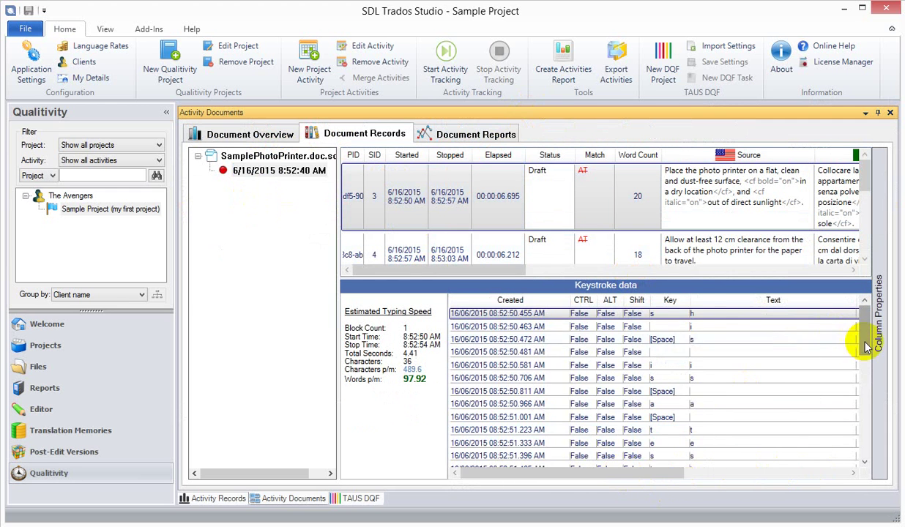
drag(869, 339, 860, 295)
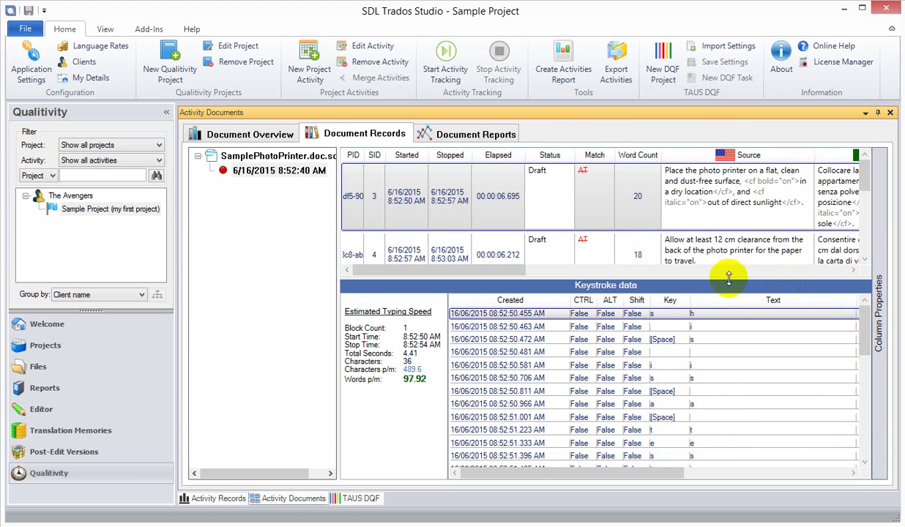
drag(703, 282, 599, 322)
Revisit segment 4 and segment 5's single backspace, fit segments 3–5, ending on segment 3 at 97.92 WPM
click(440, 267)
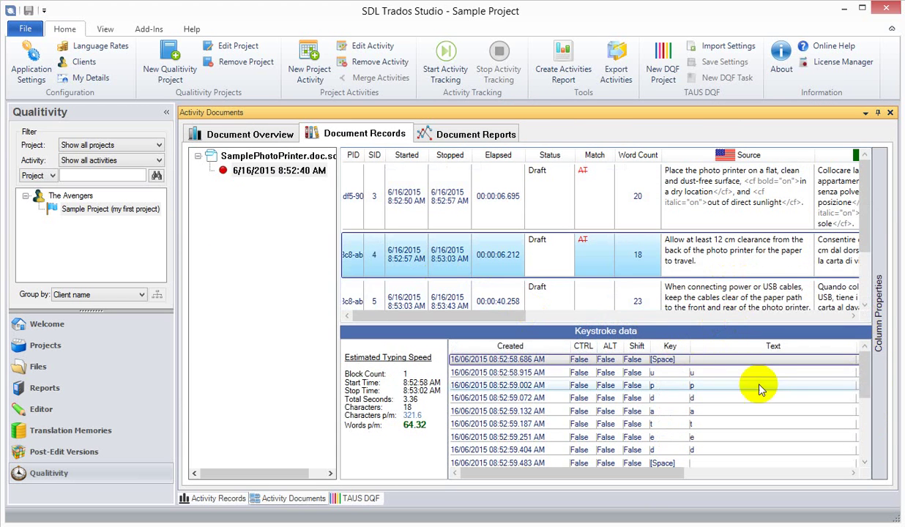
drag(869, 418, 868, 454)
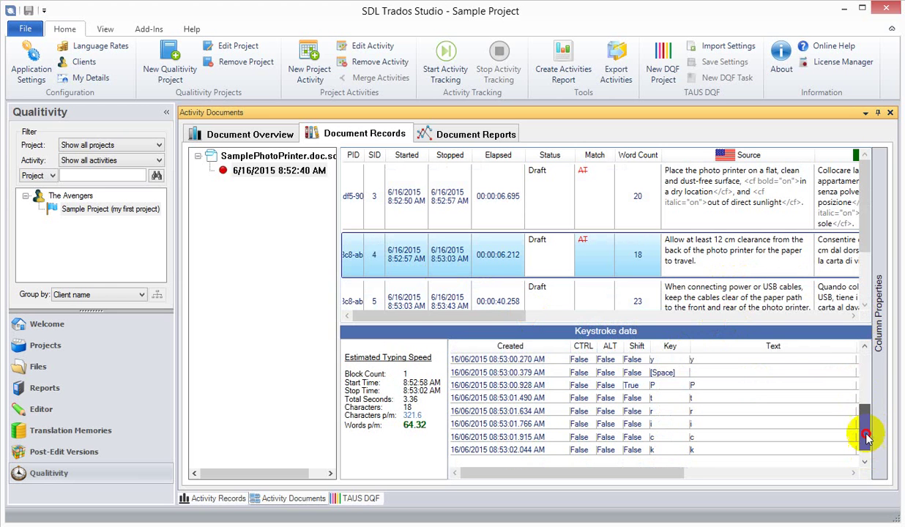
click(388, 296)
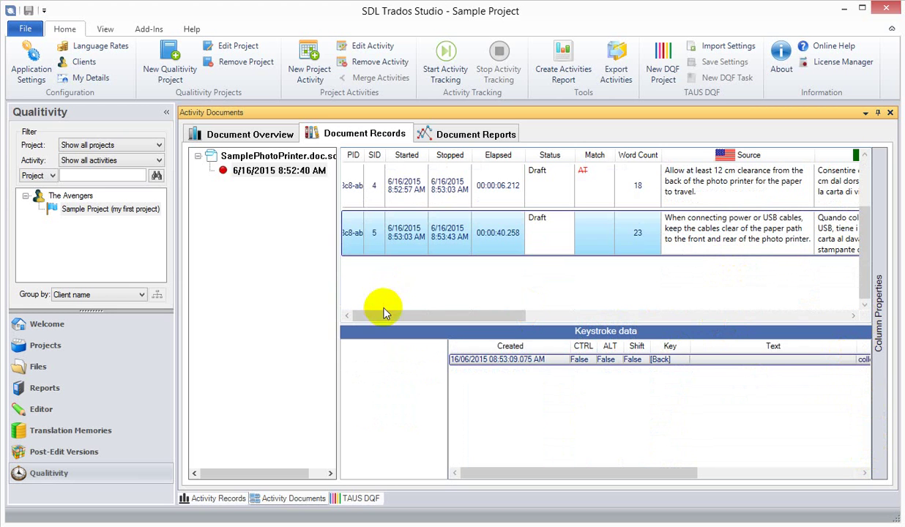
click(777, 474)
drag(776, 474, 572, 477)
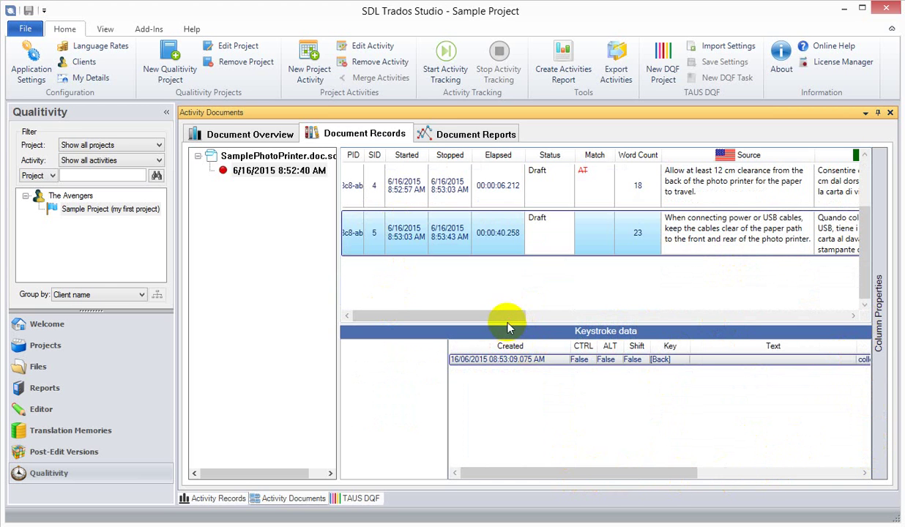
drag(503, 323, 503, 346)
click(405, 260)
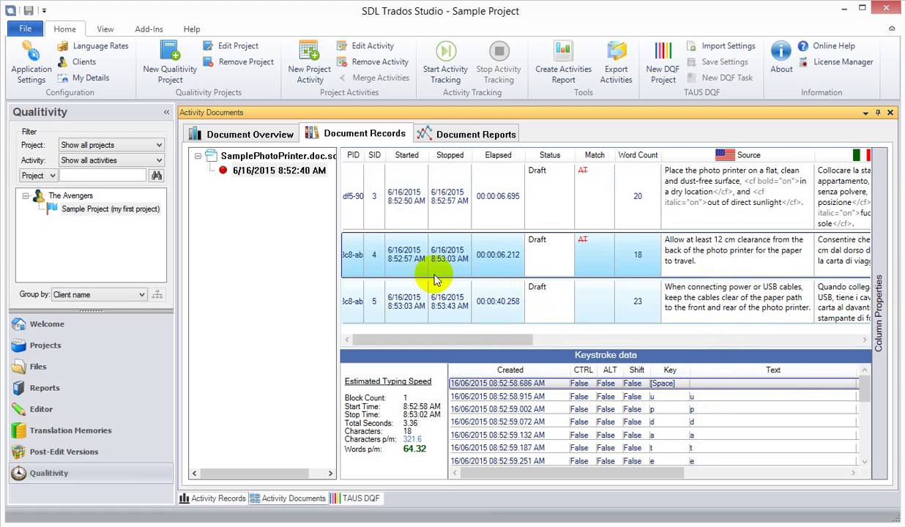
click(403, 175)
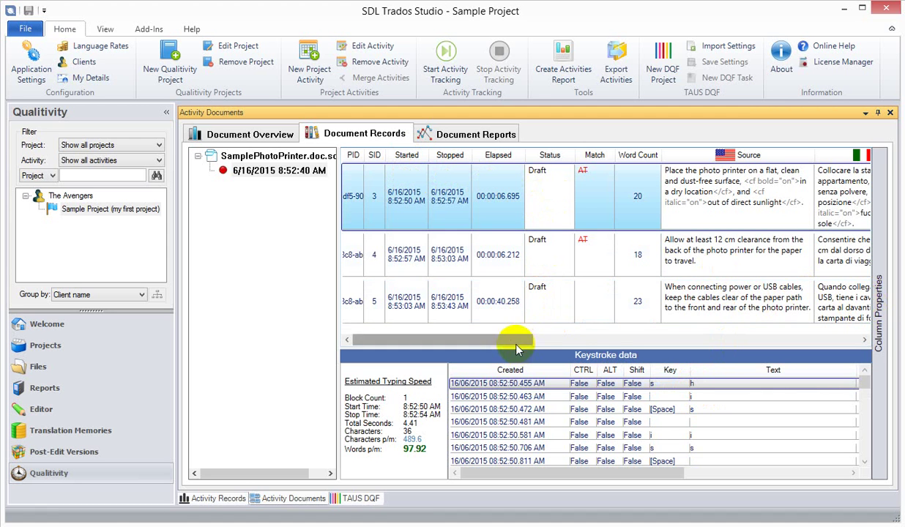
drag(515, 342, 603, 339)
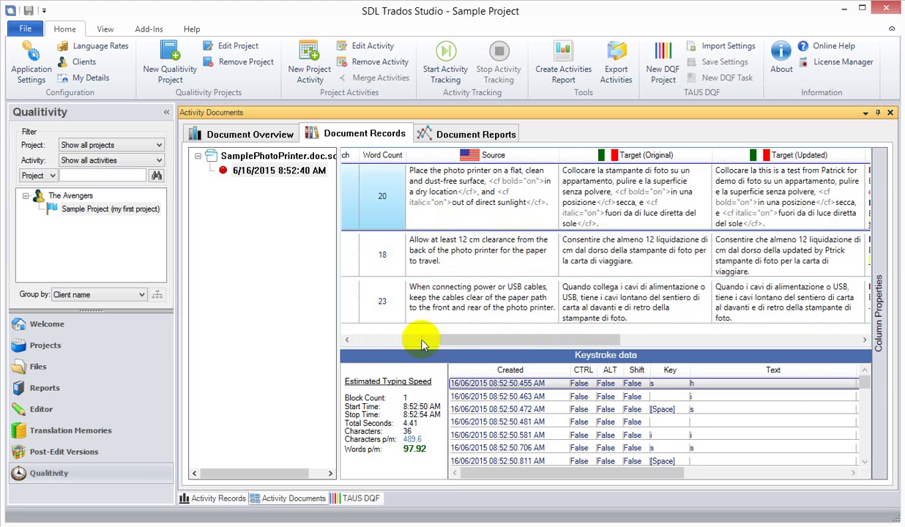
Scroll the records grid right and hide the Target (Track Changes) column
drag(602, 341, 802, 380)
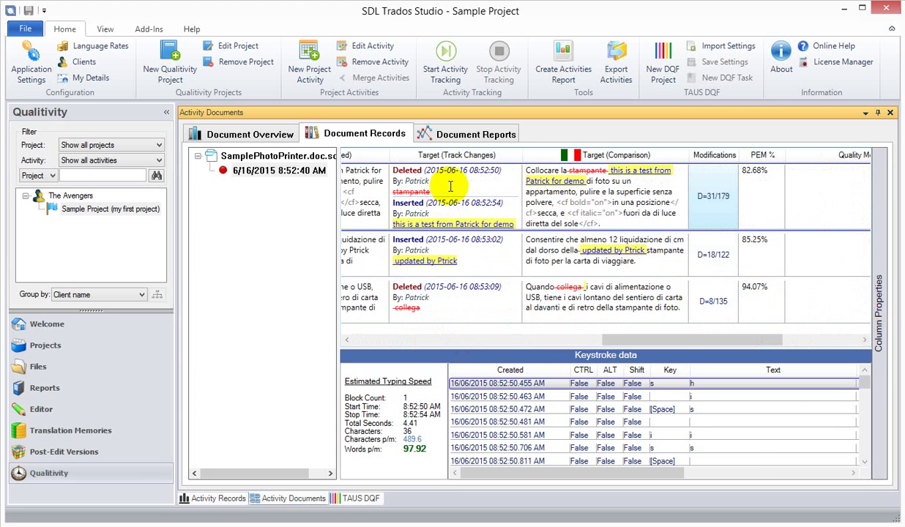
mouse_move(879, 308)
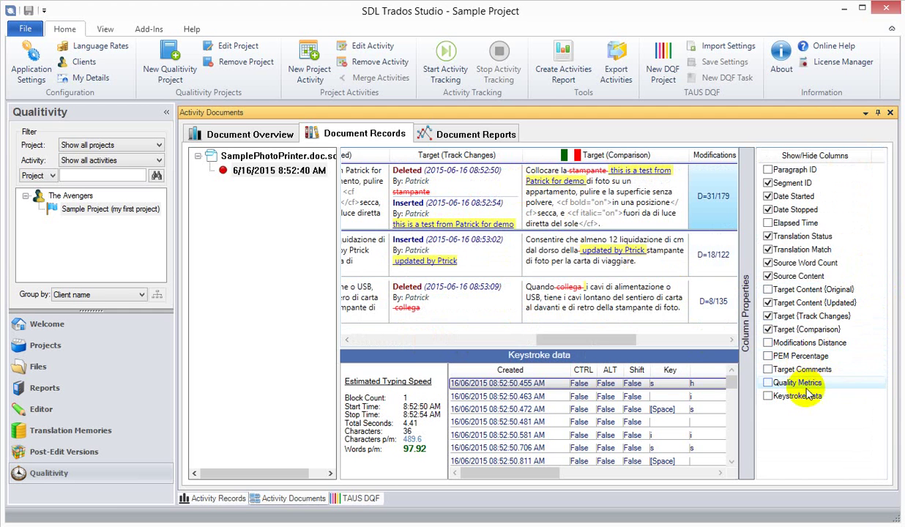
click(806, 319)
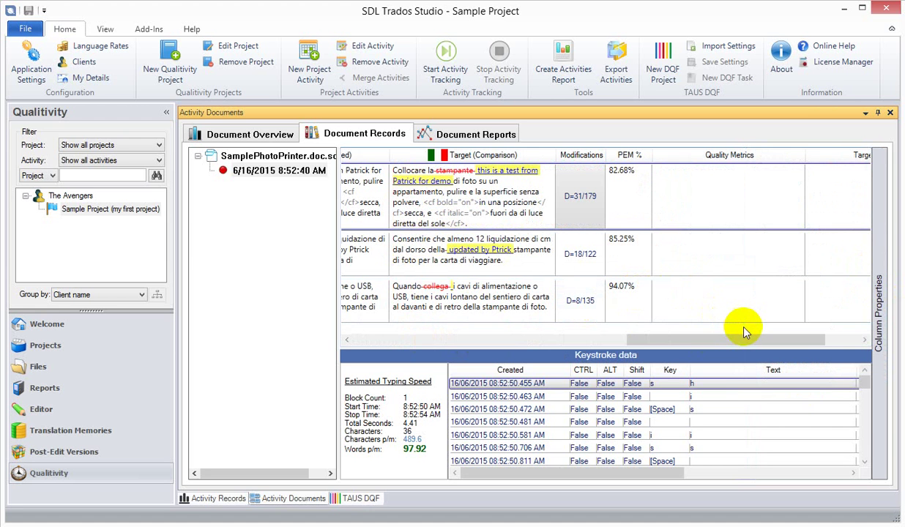
drag(731, 340, 489, 348)
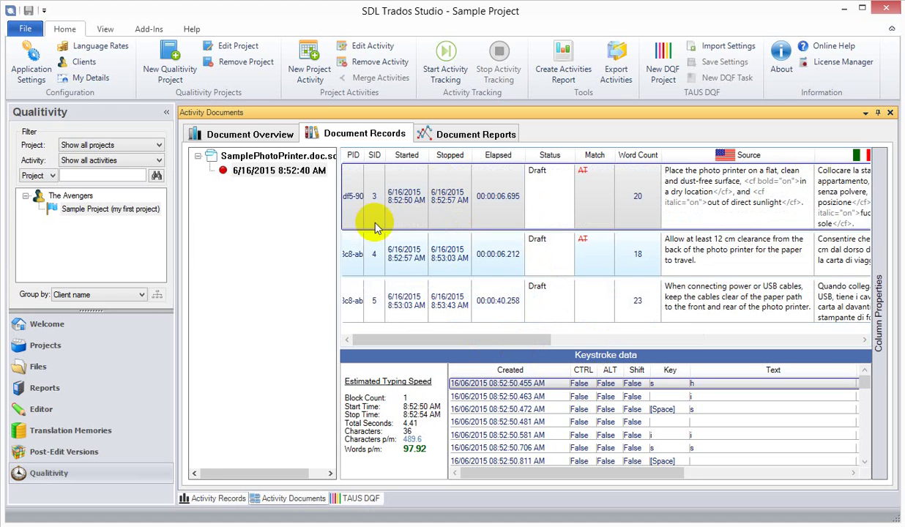
Flip from the Document Overview summary back to the per-segment Document Records
click(250, 137)
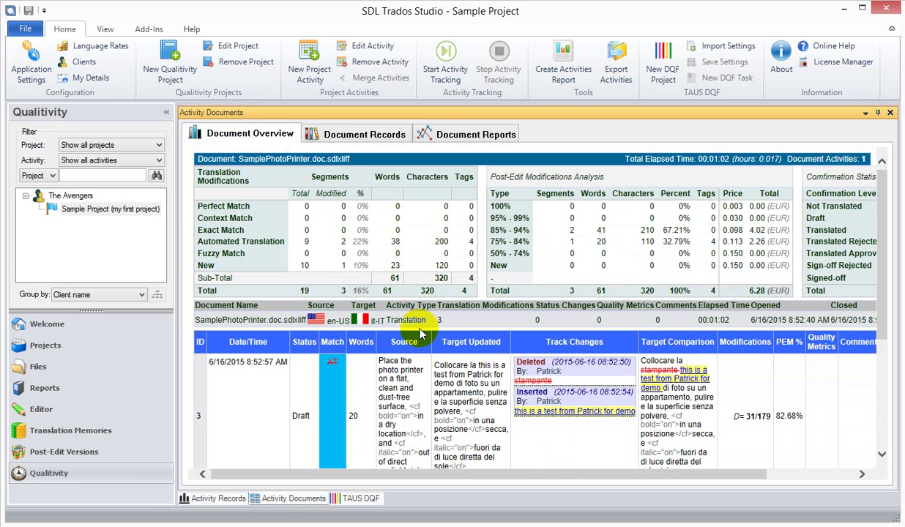
click(346, 134)
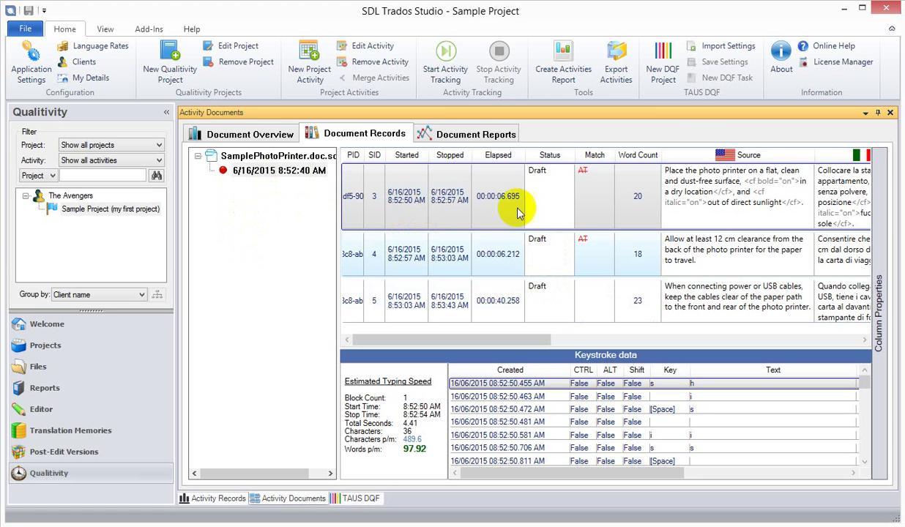
Show the Words Per Minute chart, toggle its median line on and off, then view Quality Metrics
click(456, 137)
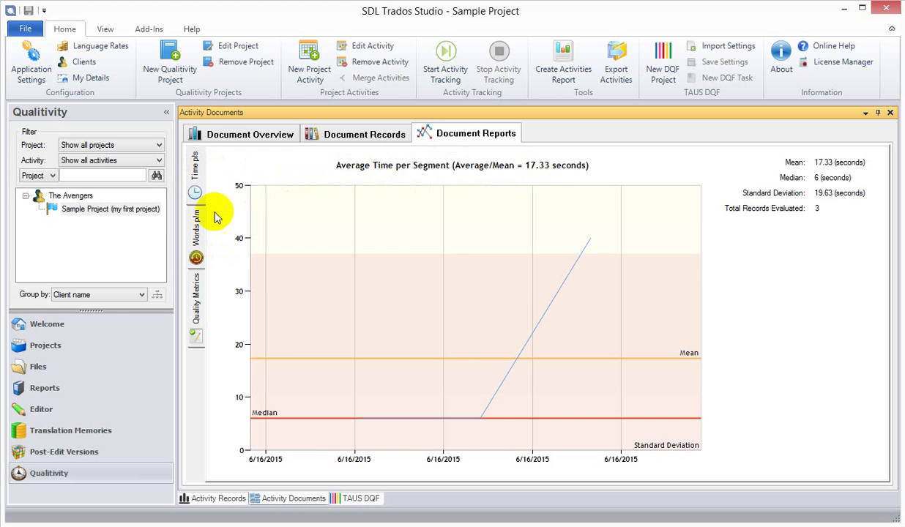
click(196, 256)
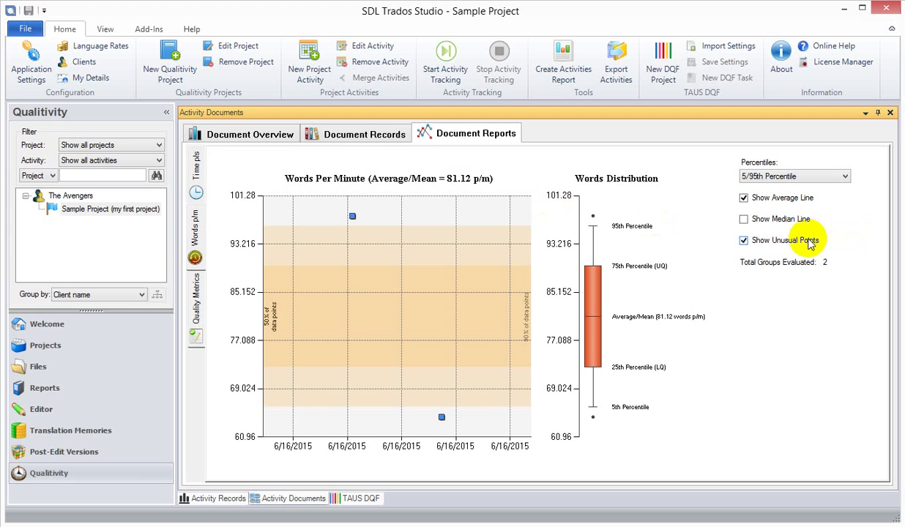
click(785, 223)
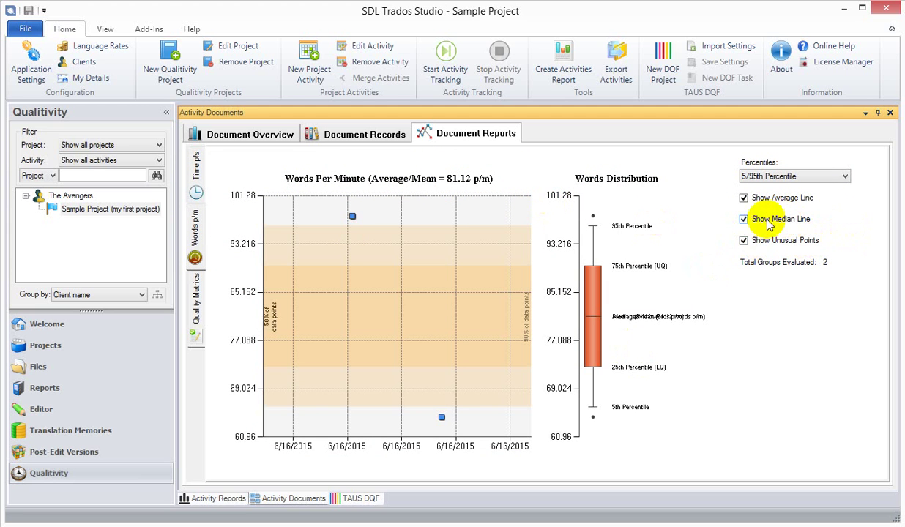
click(744, 219)
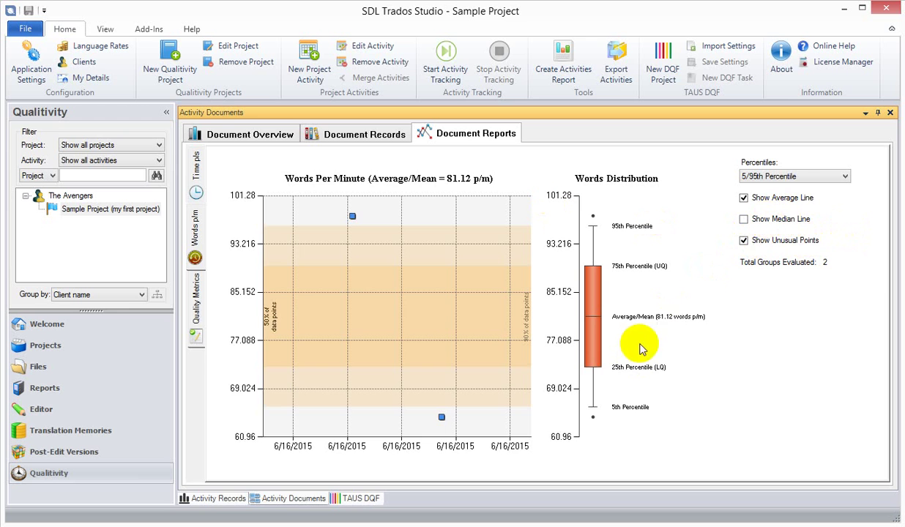
click(194, 311)
Restore the activity records list above Activity Documents and return to the 6.28 EUR document overview
click(376, 335)
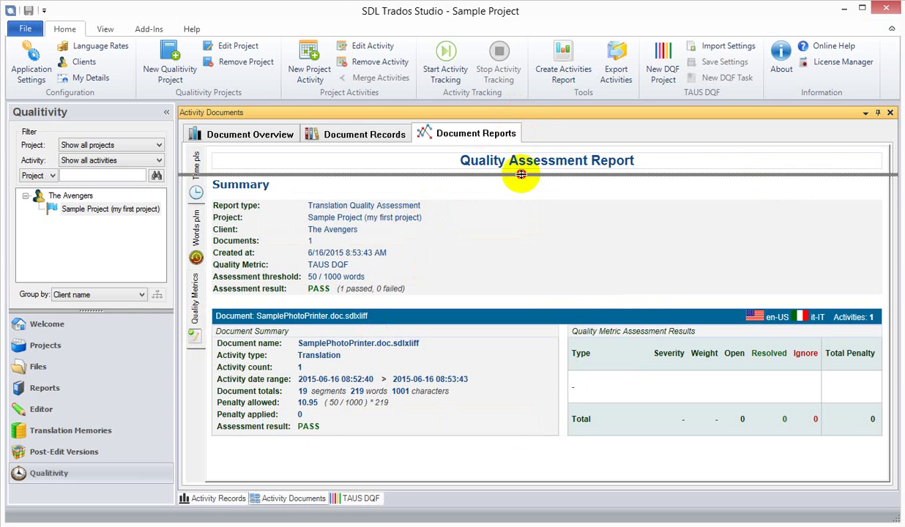
drag(518, 194, 517, 230)
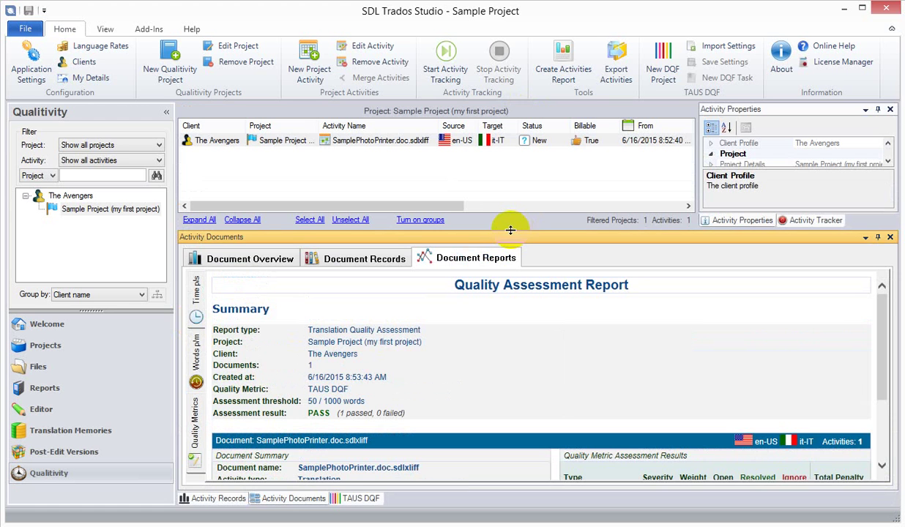
click(283, 257)
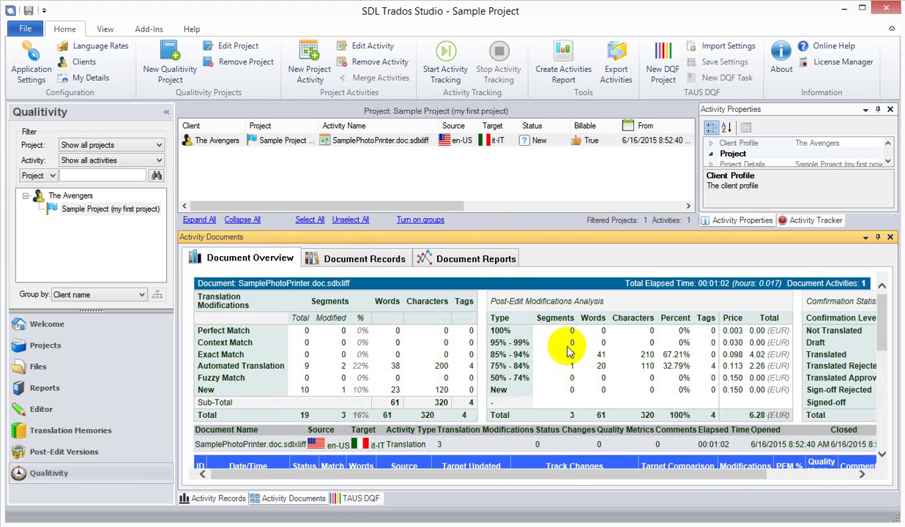